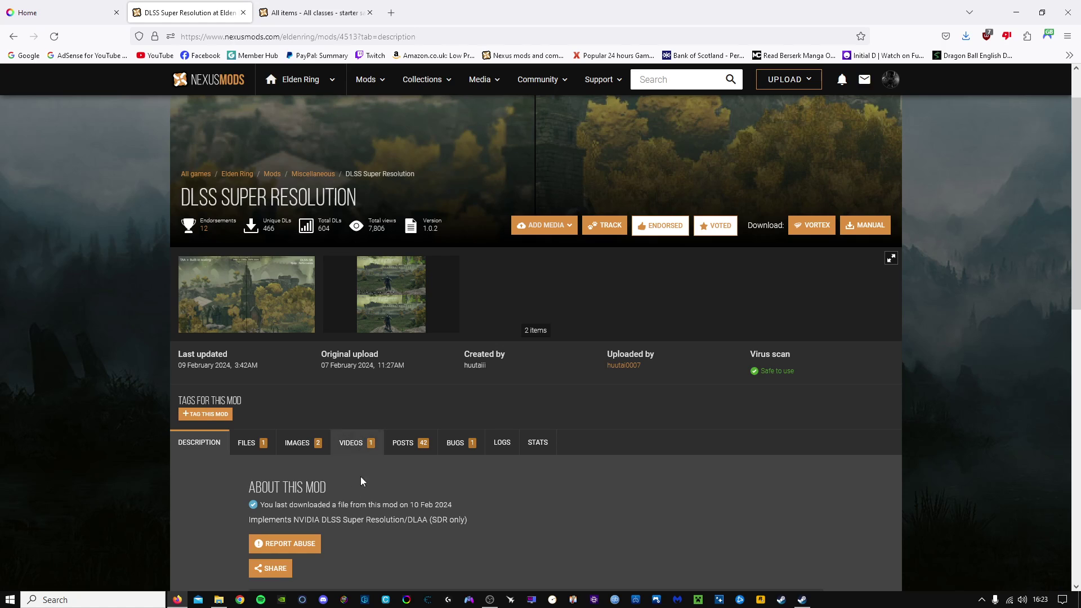
Read the DLSS mod description, highlighting the ELDEN RING version requirement and System/Graphics instructions
drag(249, 522, 471, 526)
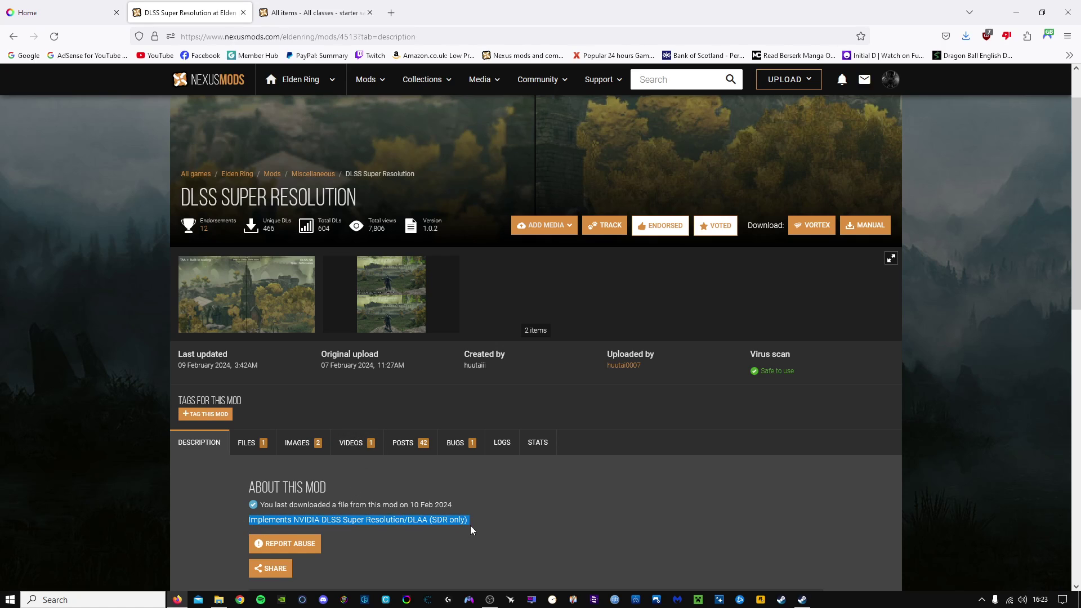
scroll(535, 496, down, 3)
click(211, 341)
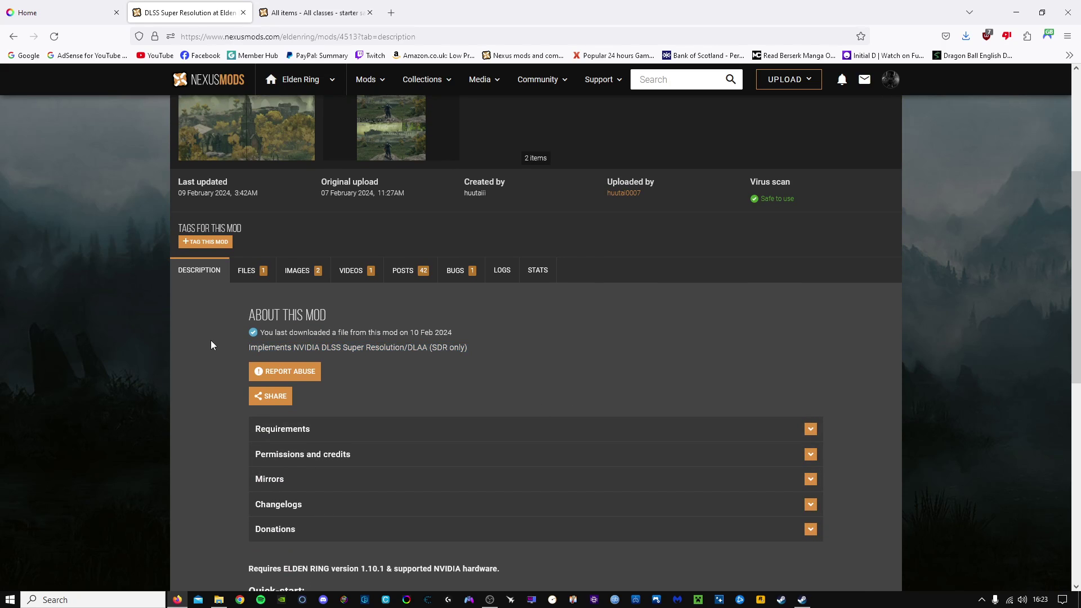
scroll(211, 340, down, 3)
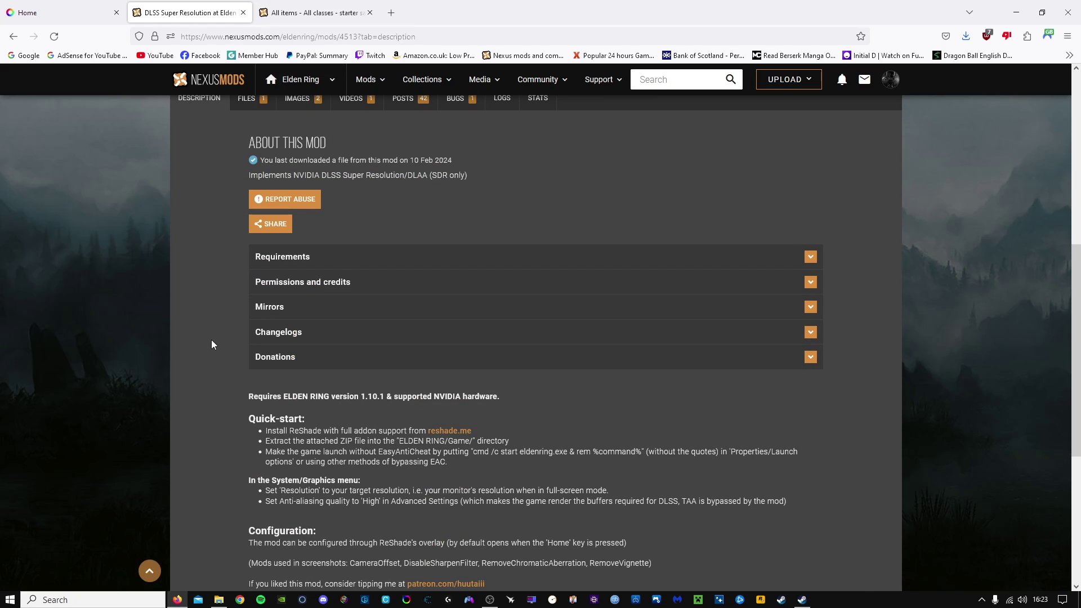
drag(252, 398, 345, 407)
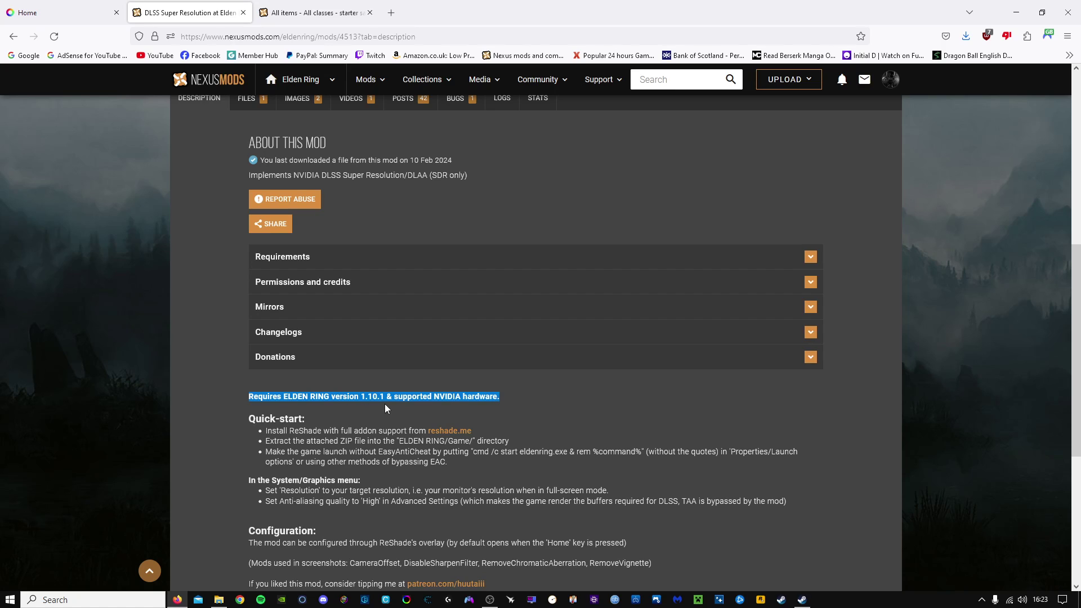
click(214, 409)
scroll(253, 389, down, 1)
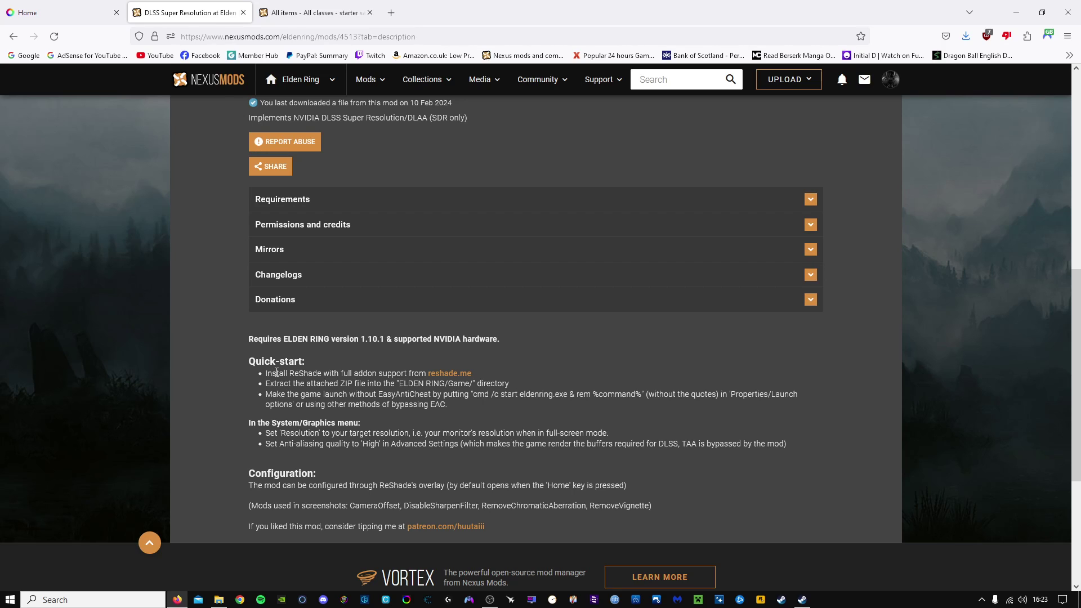
scroll(274, 367, up, 6)
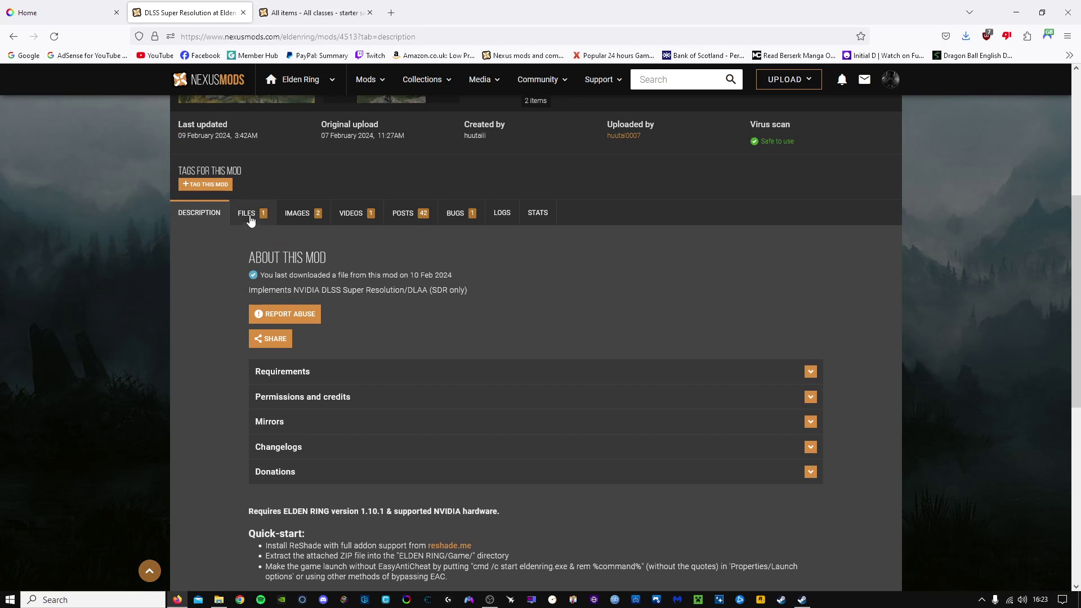
scroll(264, 259, down, 7)
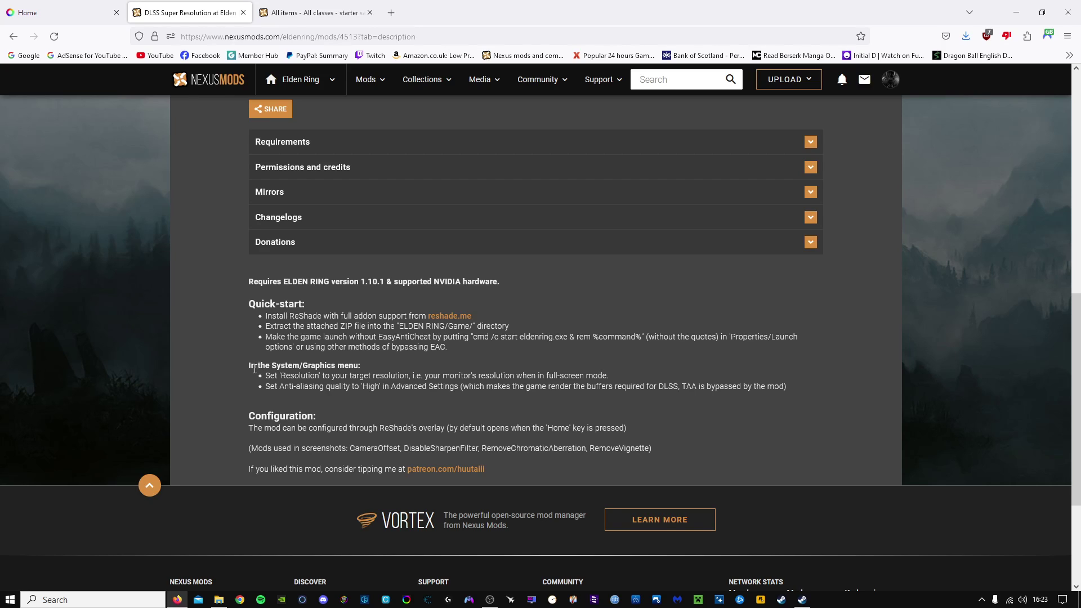
drag(251, 367, 803, 392)
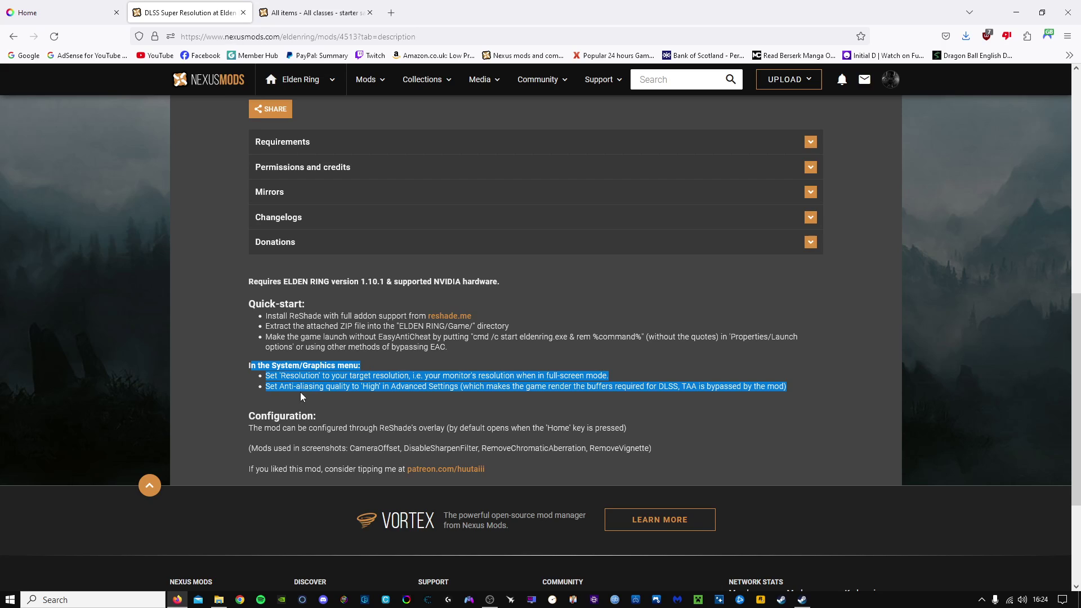
click(222, 404)
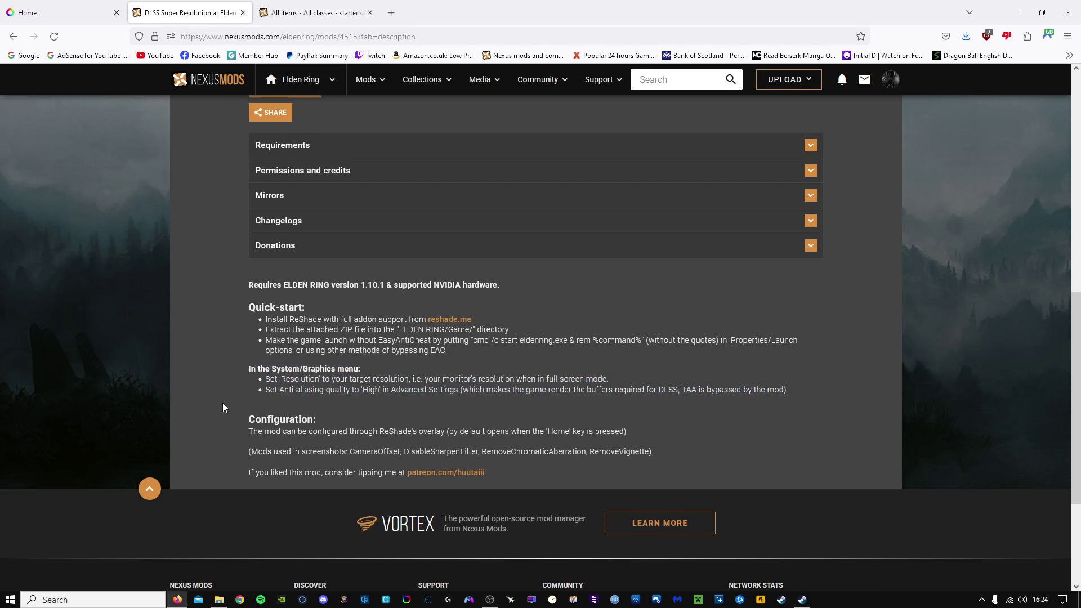
scroll(222, 404, up, 3)
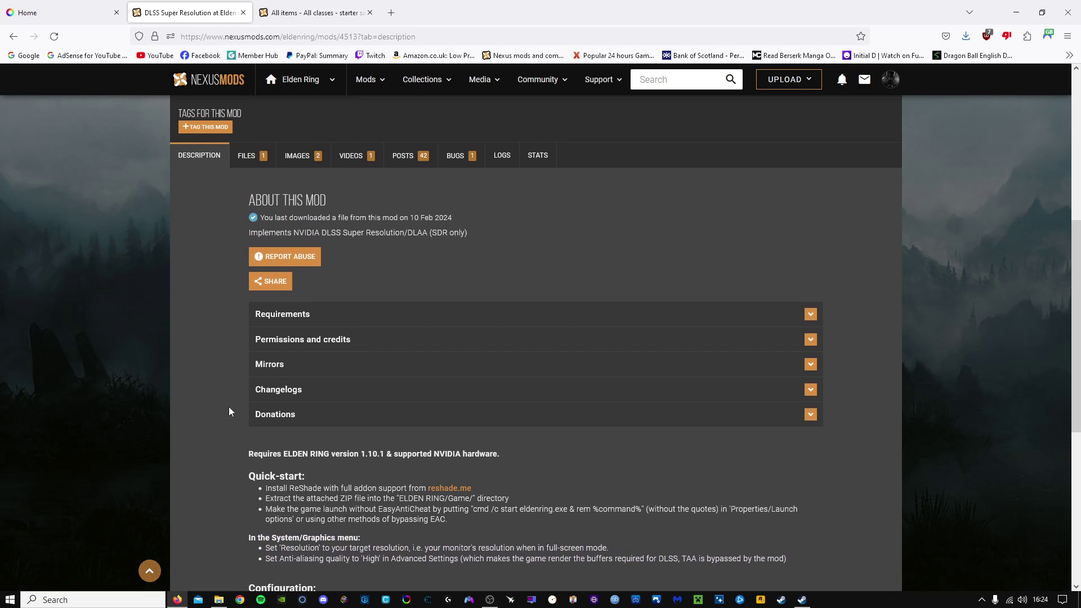
Open the DLSS mod's Files list, then the starter saves mod's files page showing Disable EAC
click(70, 14)
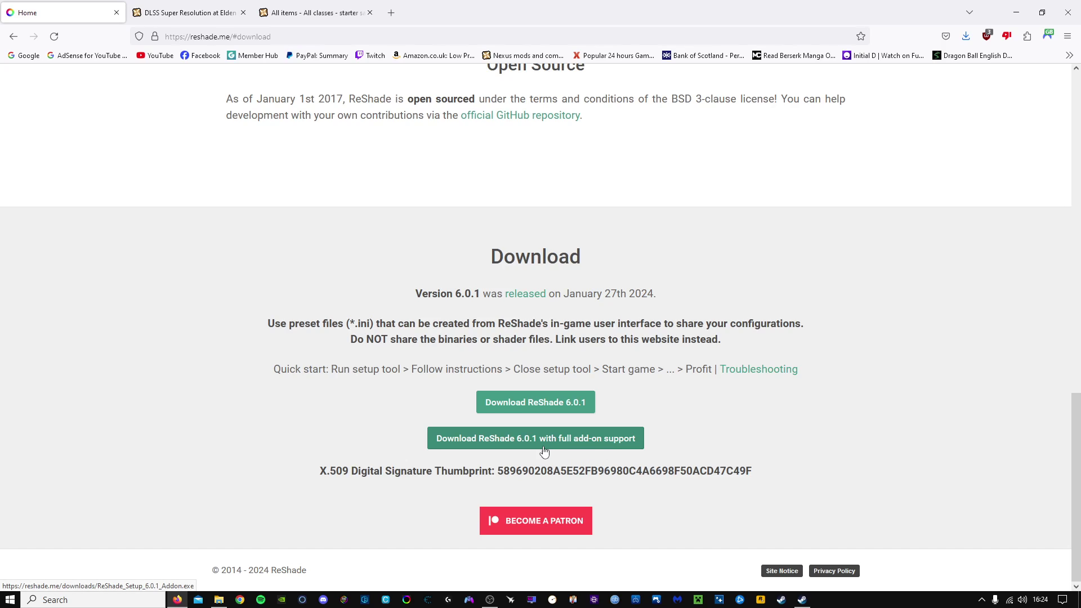
click(188, 13)
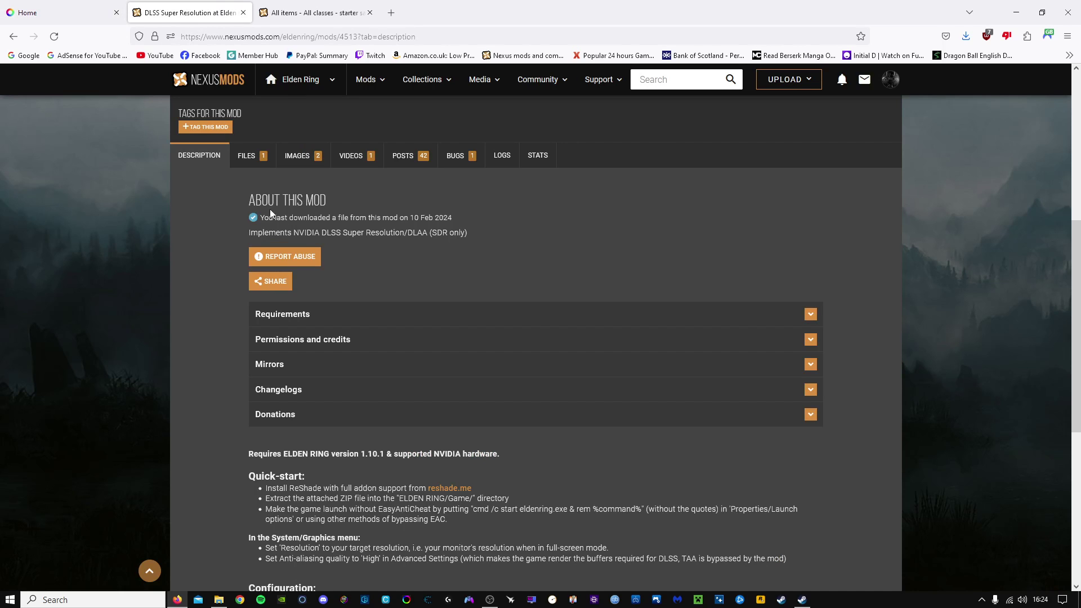
click(248, 155)
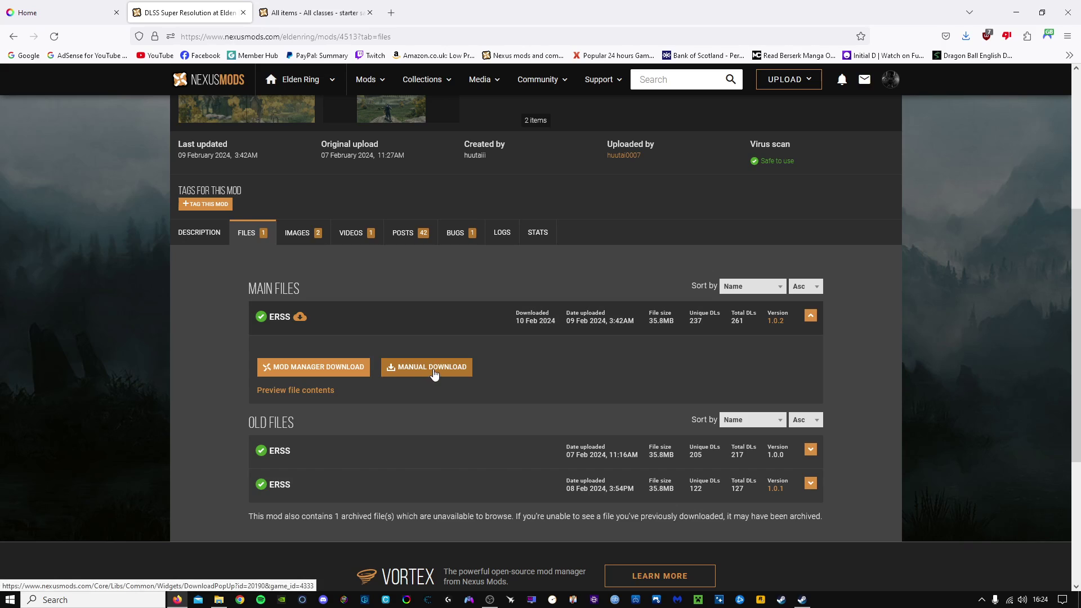
click(314, 17)
scroll(208, 250, up, 1)
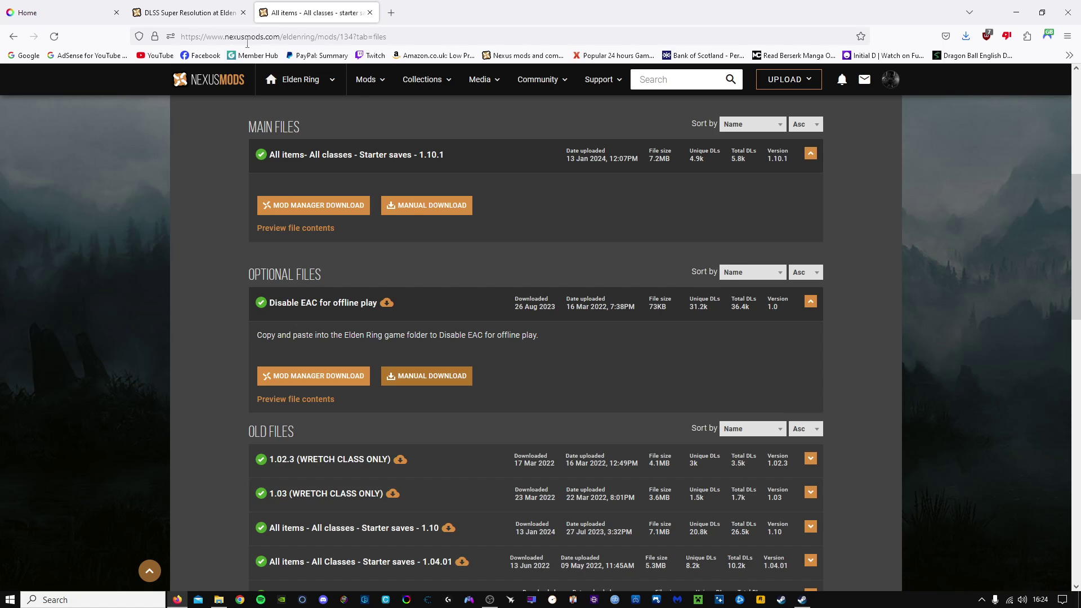
Download the 73.1 KB Disable EAC for offline play archive into the Downloads folder
click(1016, 17)
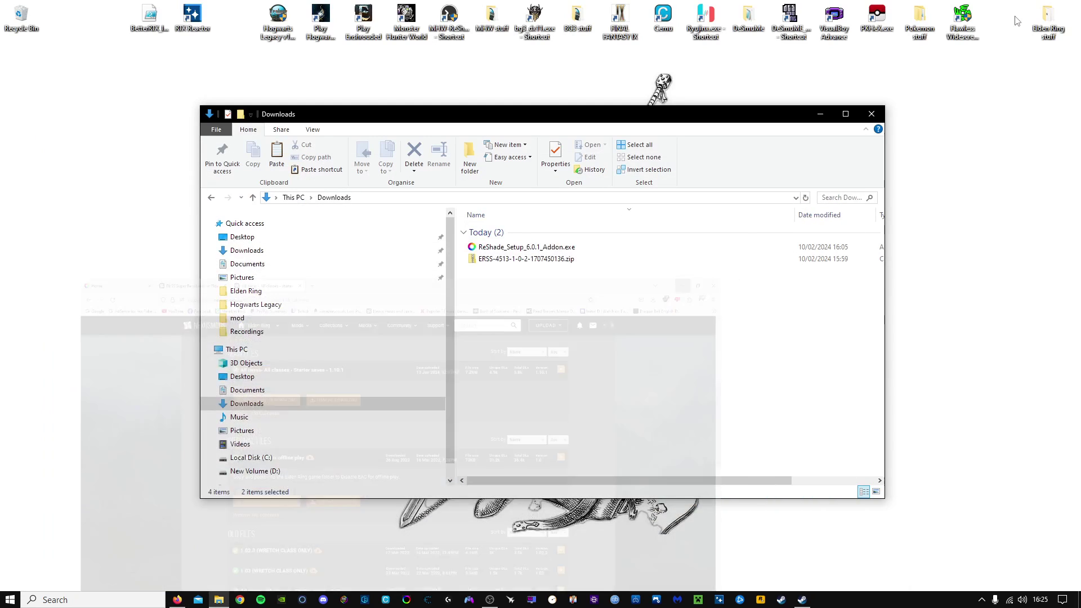
click(246, 404)
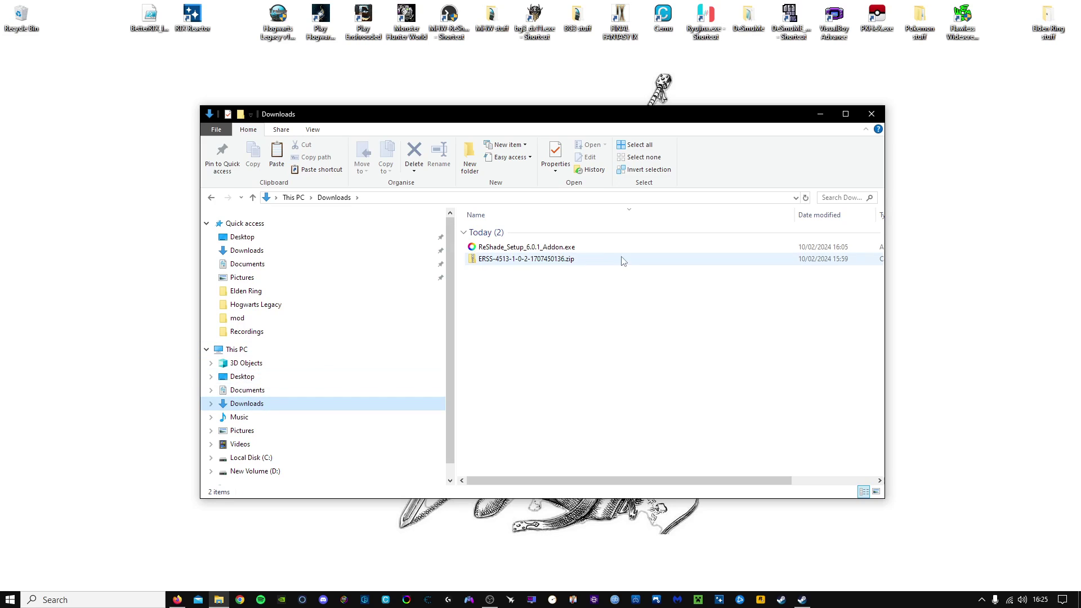
click(177, 600)
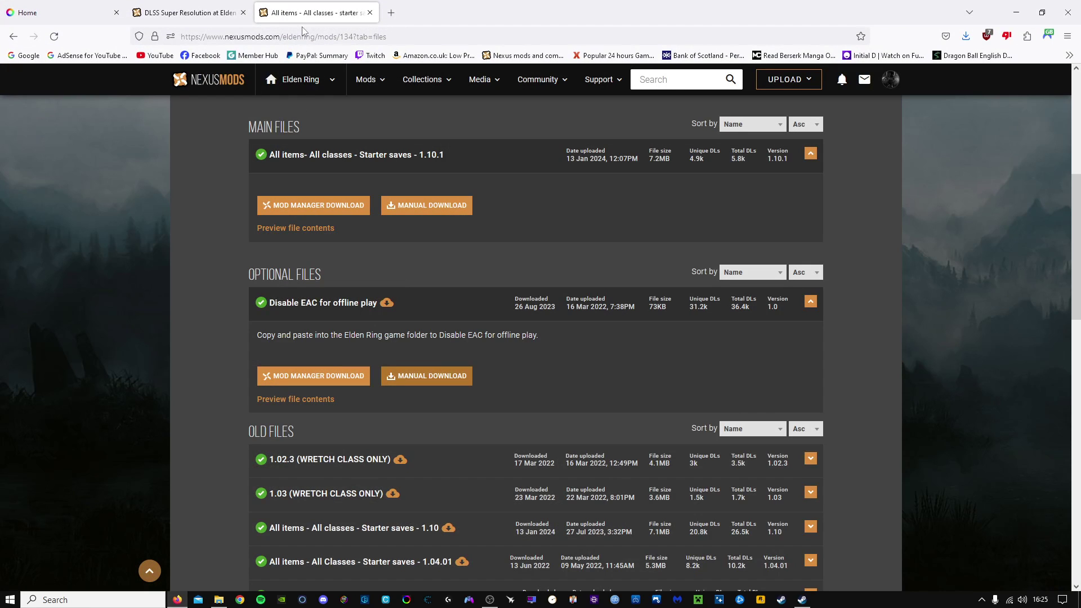
click(433, 376)
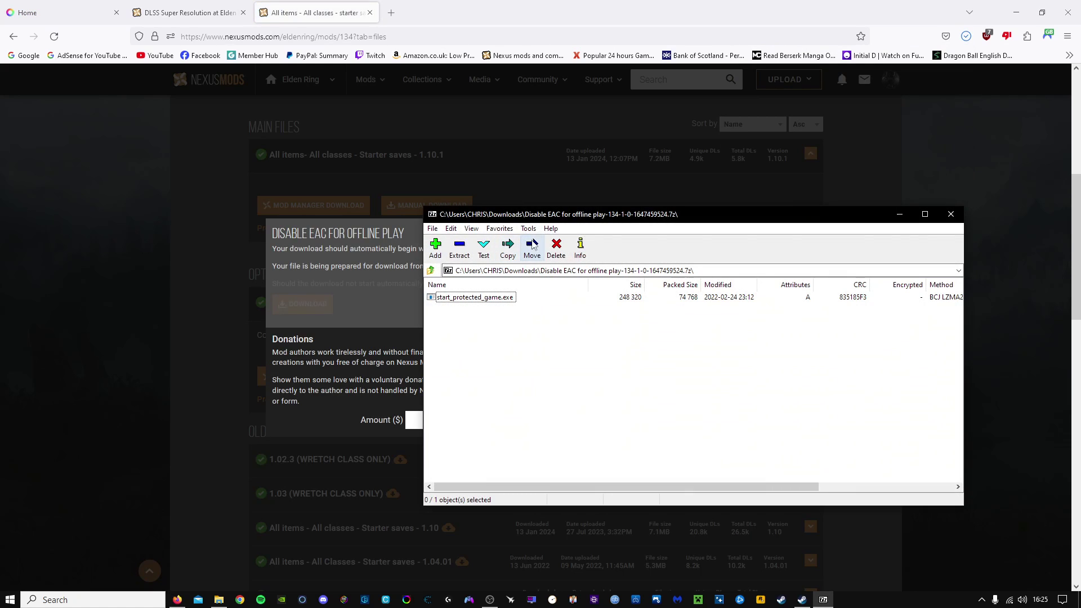
click(951, 214)
click(808, 217)
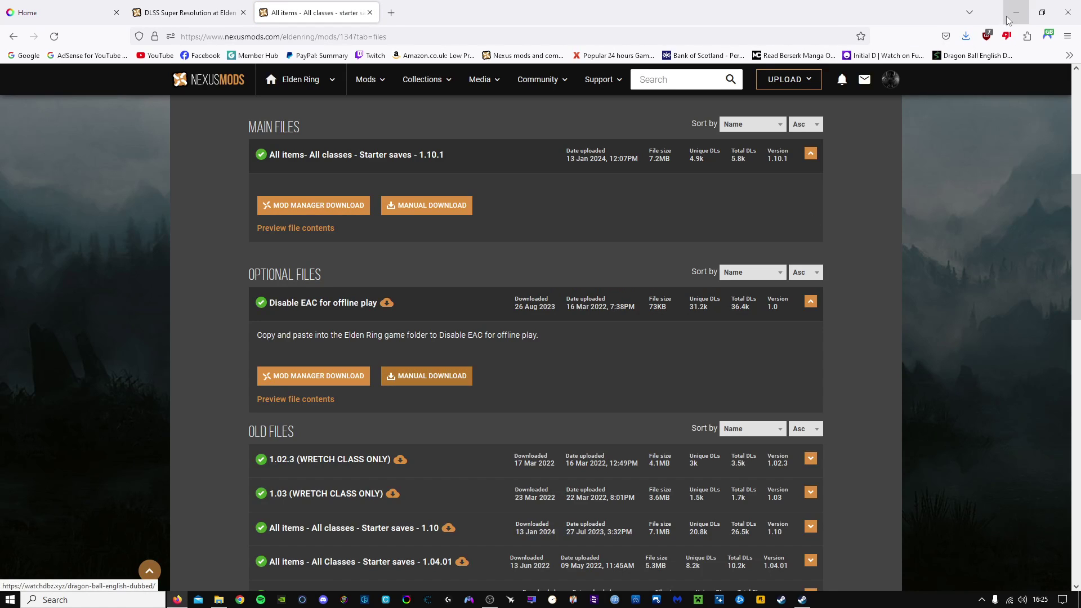
click(1008, 20)
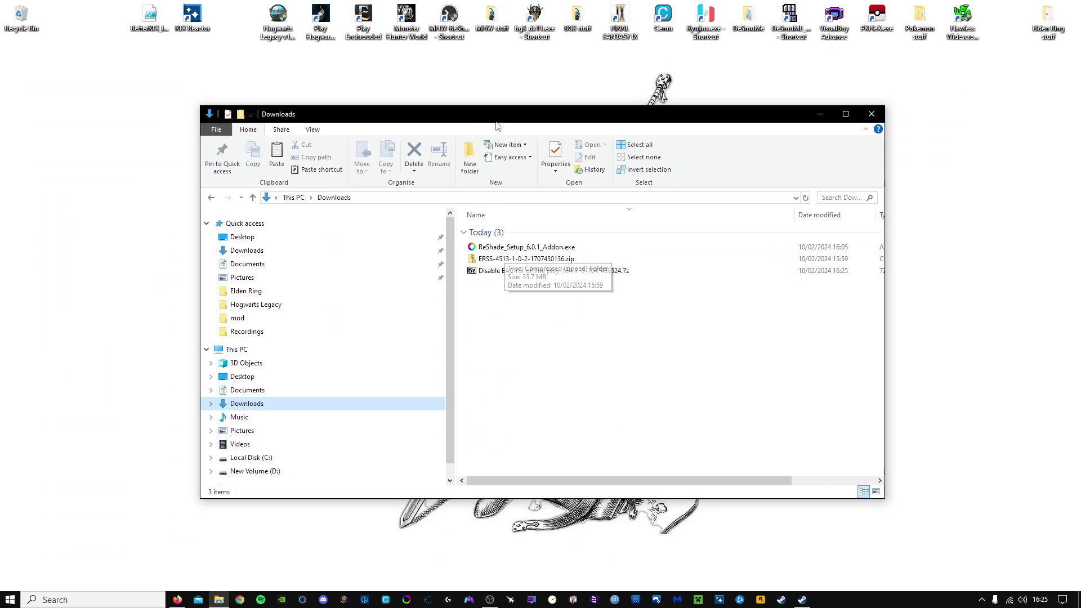
drag(481, 119, 682, 129)
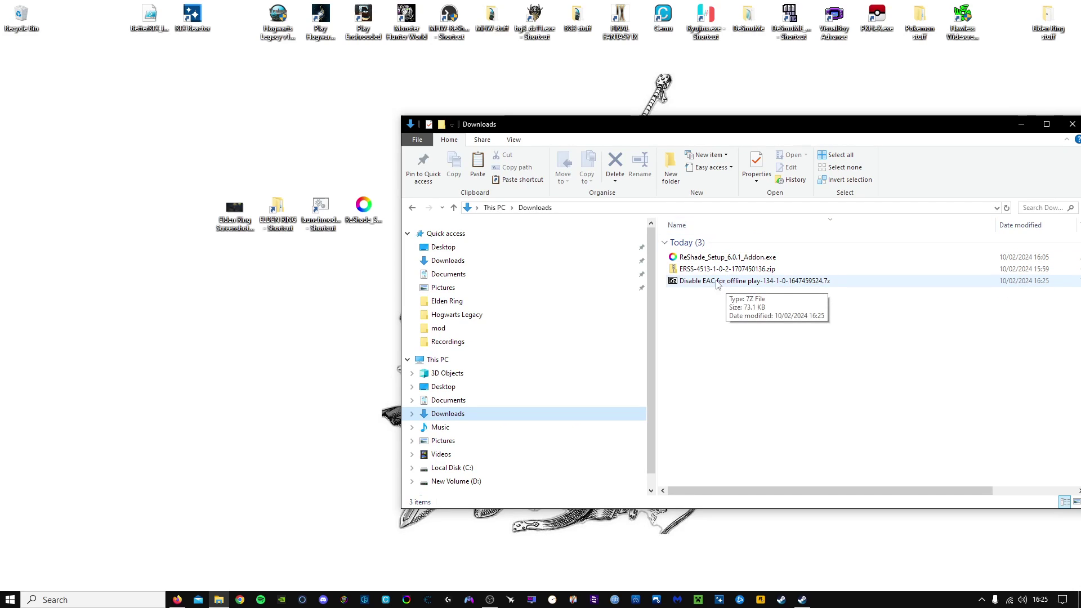
Extract start_protected_game.exe (242 KB) from the Disable EAC archive into Downloads using 7-Zip
right_click(717, 286)
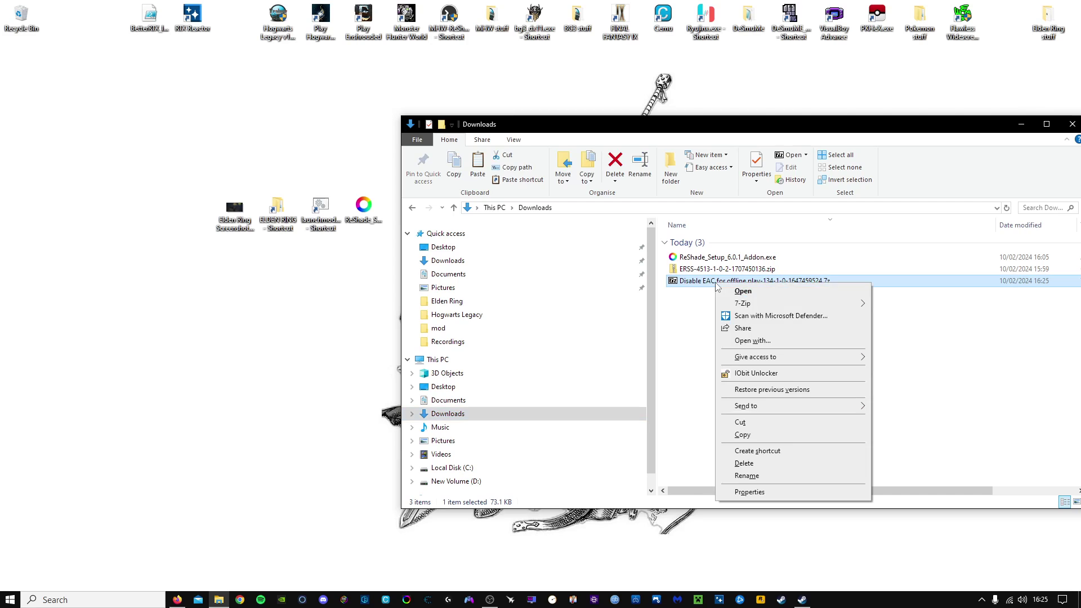
mouse_move(753, 307)
click(587, 305)
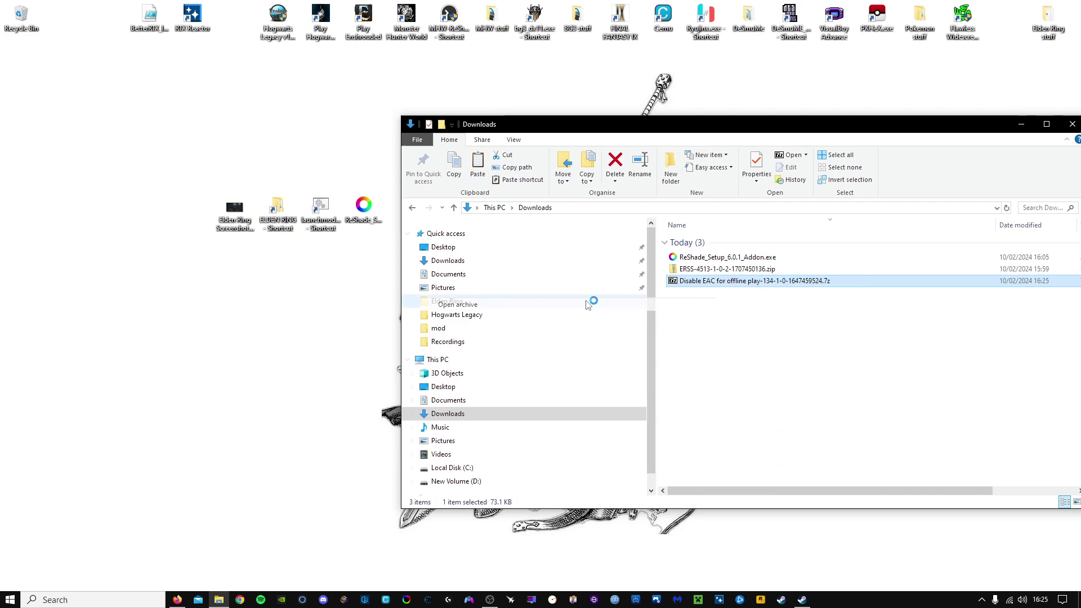
click(460, 247)
click(624, 363)
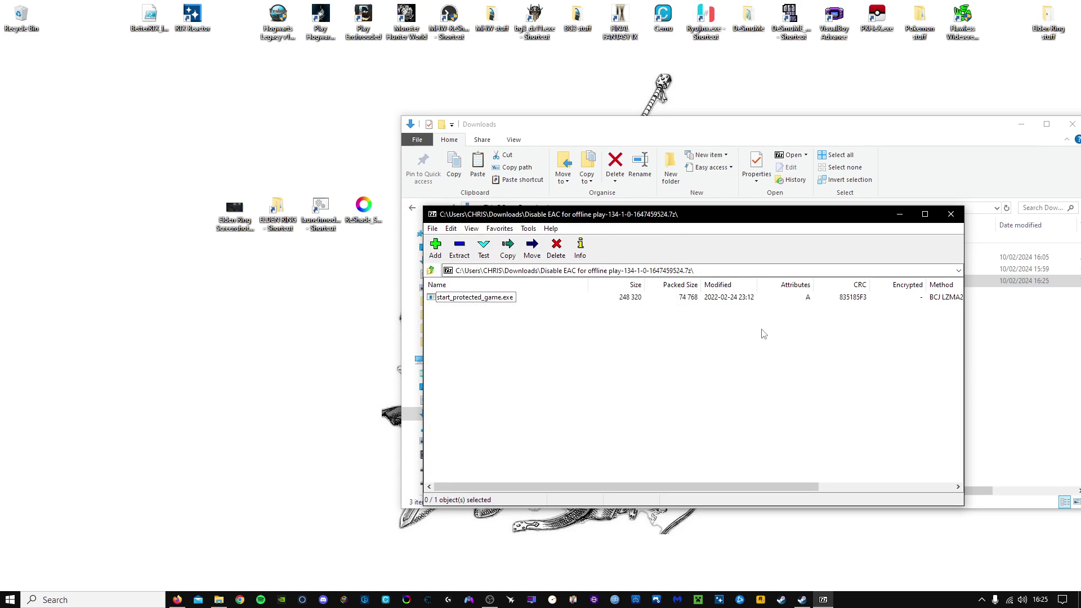
click(951, 214)
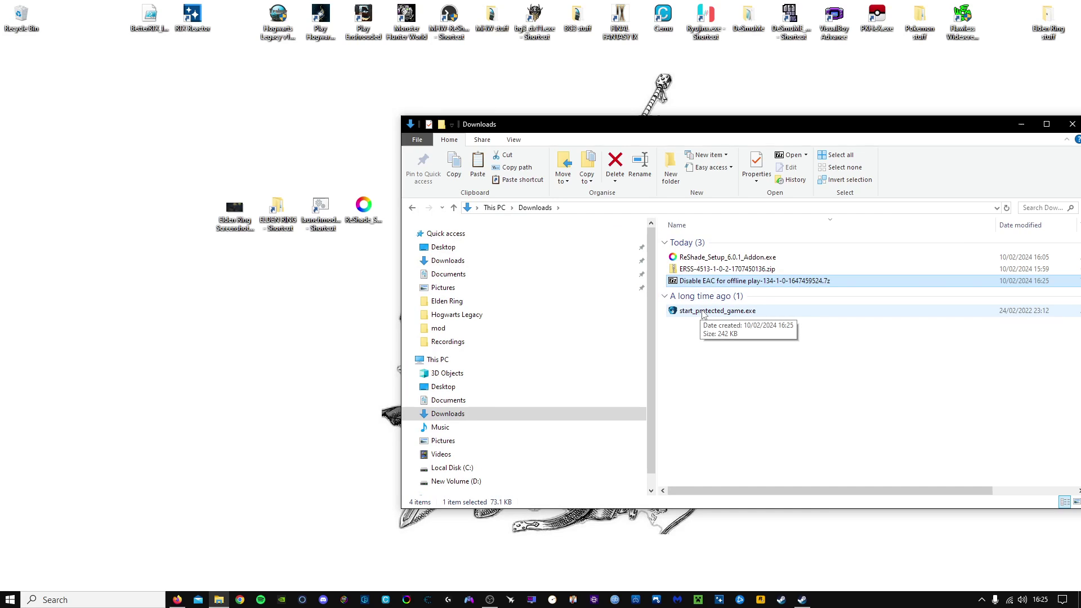
right_click(703, 312)
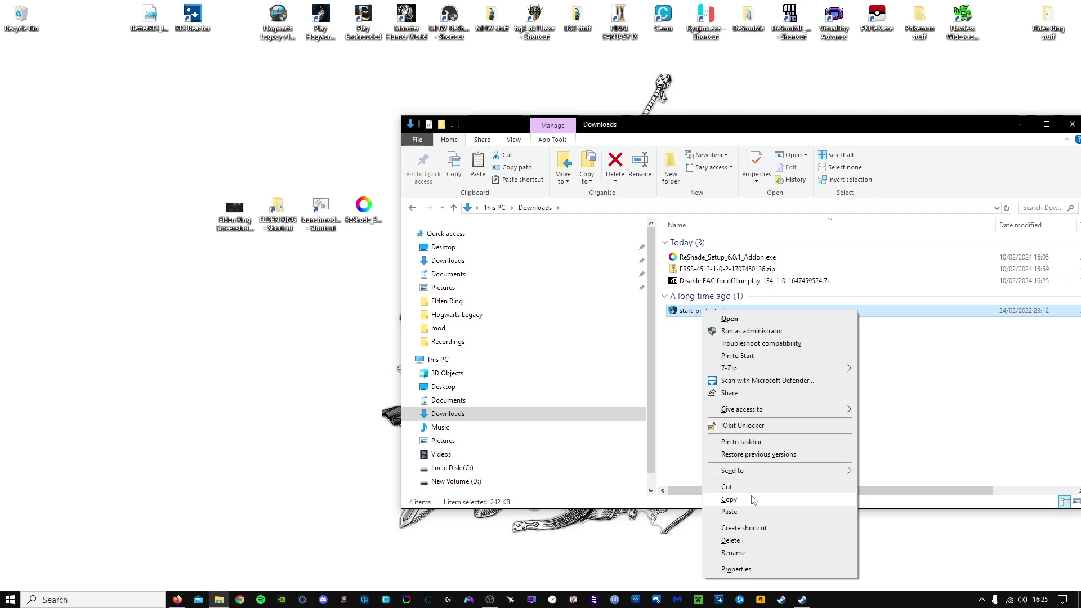
Paste start_protected_game.exe into ELDEN RING's Game folder, replacing the old one, then delete it there
click(753, 499)
double_click(277, 213)
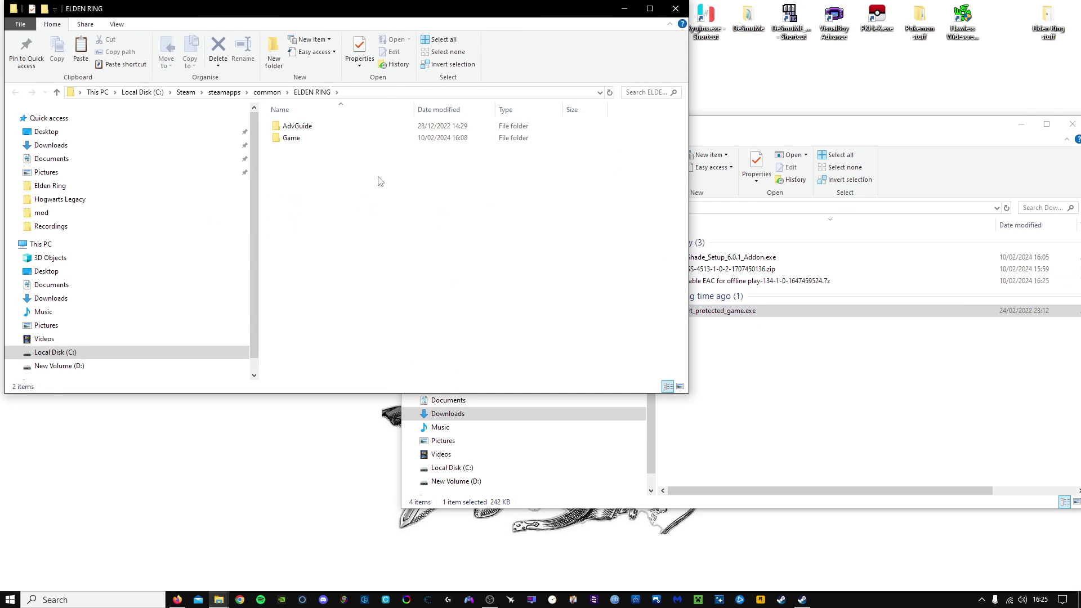
double_click(314, 139)
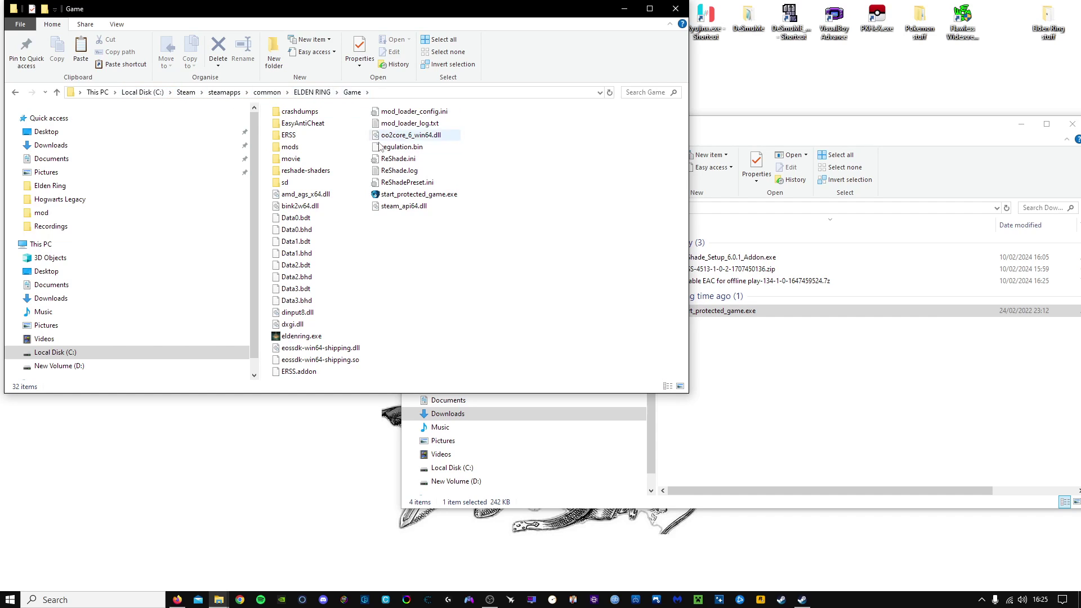
right_click(548, 168)
click(605, 249)
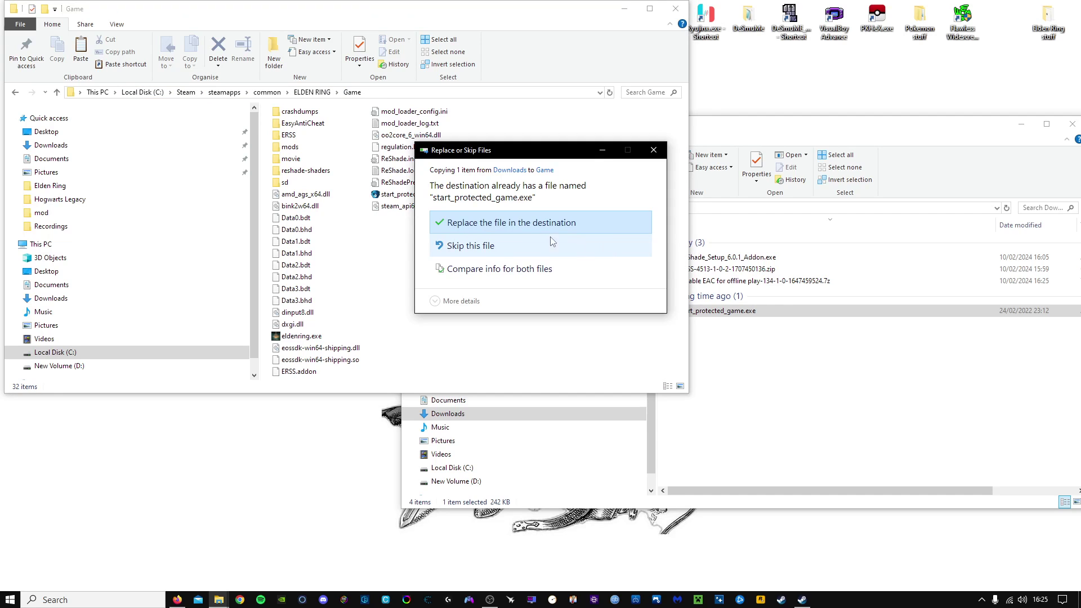
click(520, 223)
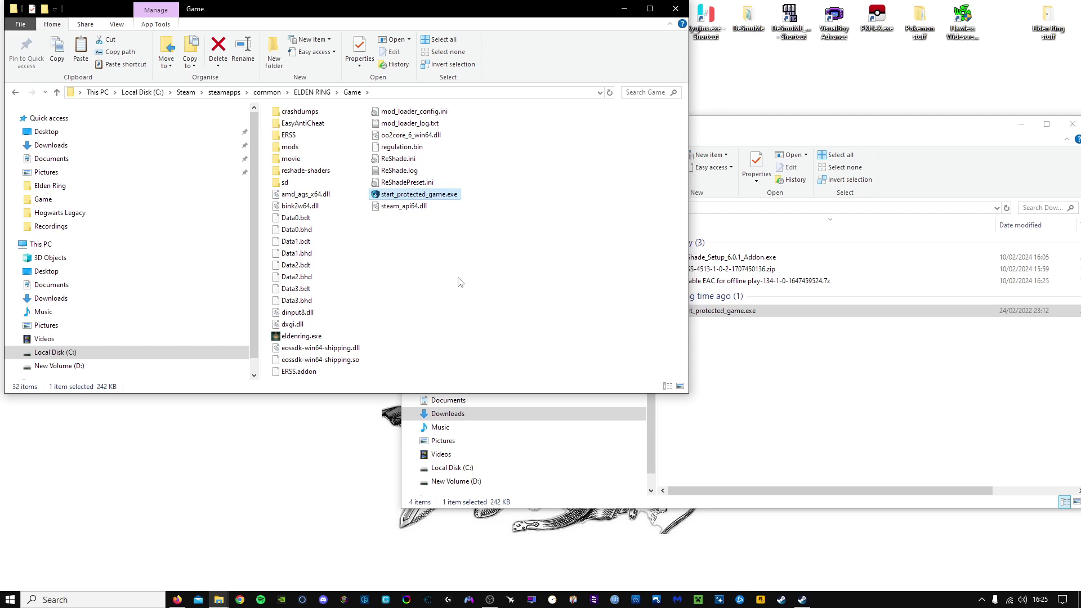
right_click(407, 195)
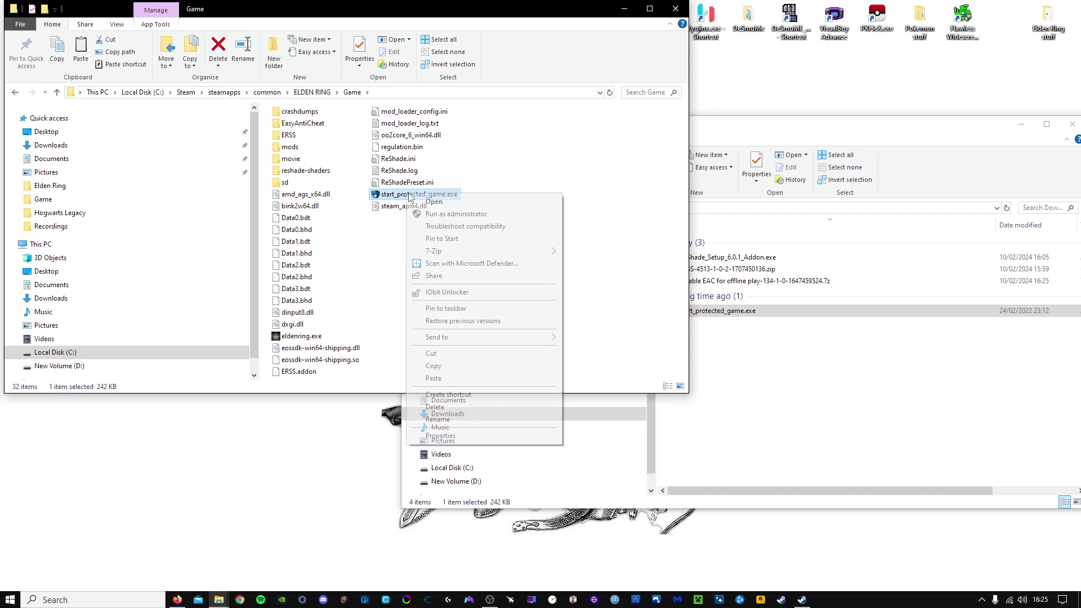
click(453, 411)
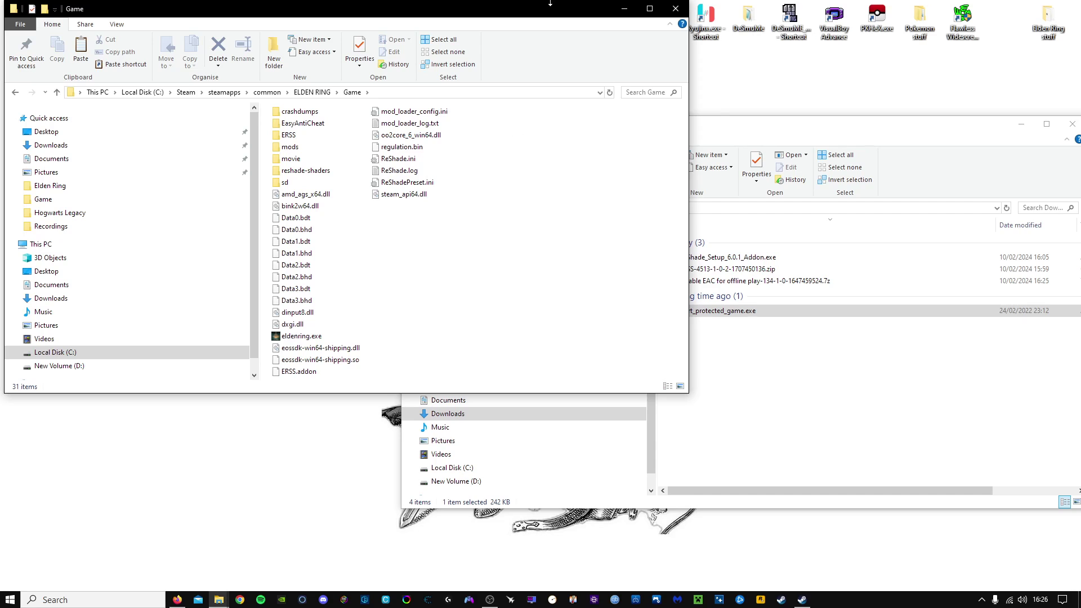
Copy start_protected_game.exe from Downloads into the Game folder again and close that window
drag(508, 2, 491, 20)
click(743, 311)
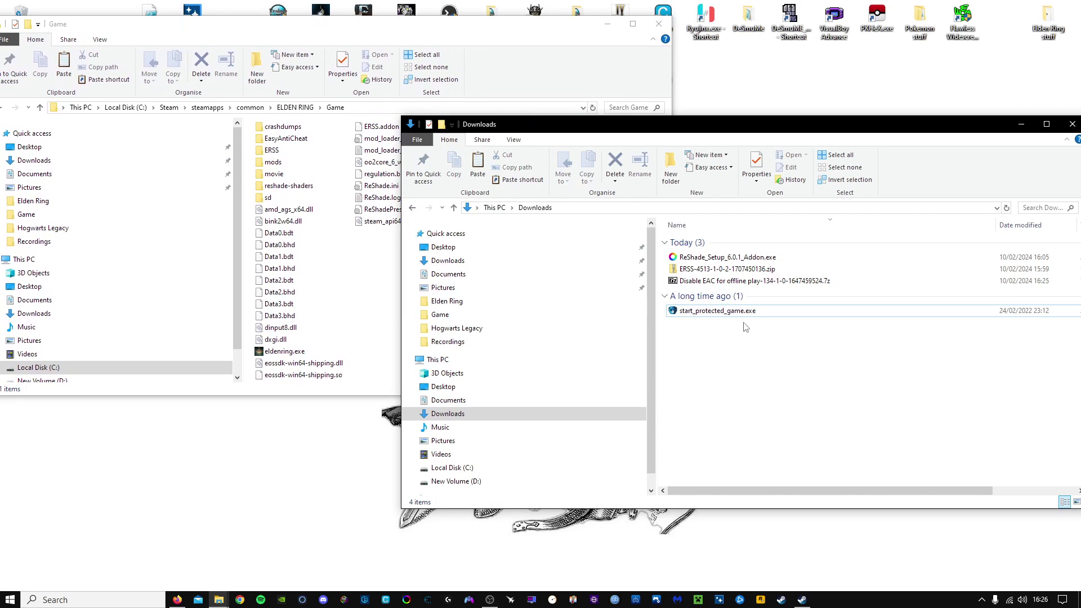
right_click(742, 315)
click(779, 500)
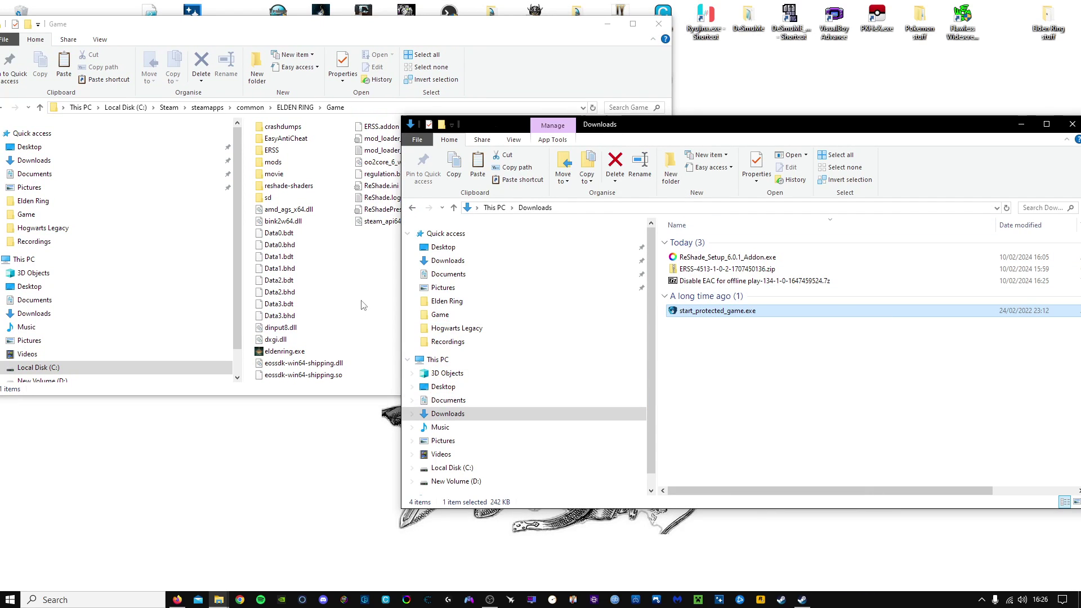
click(397, 289)
right_click(445, 275)
click(485, 346)
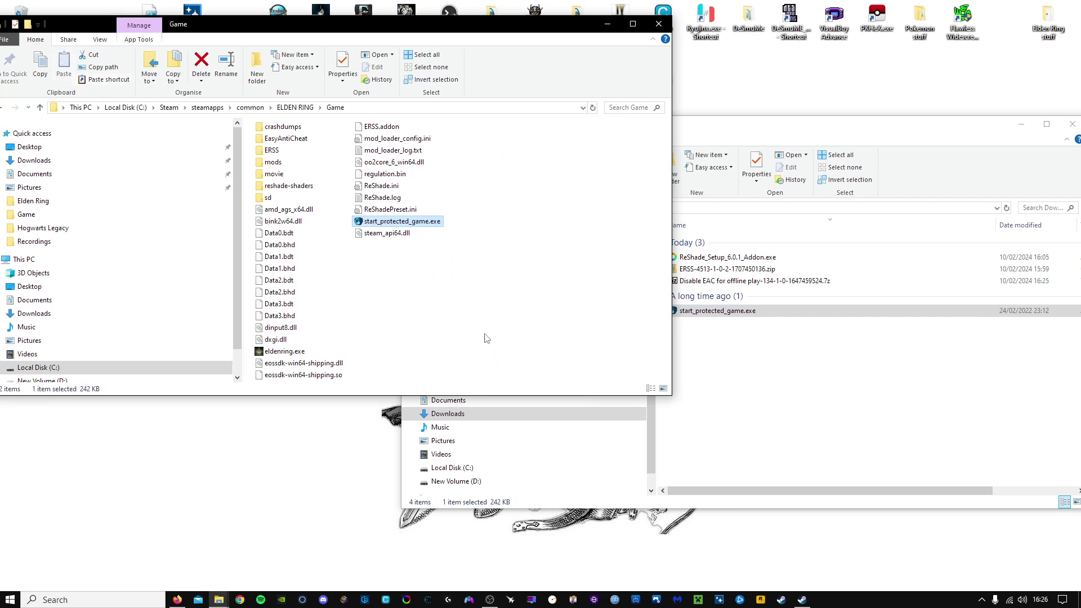
click(659, 23)
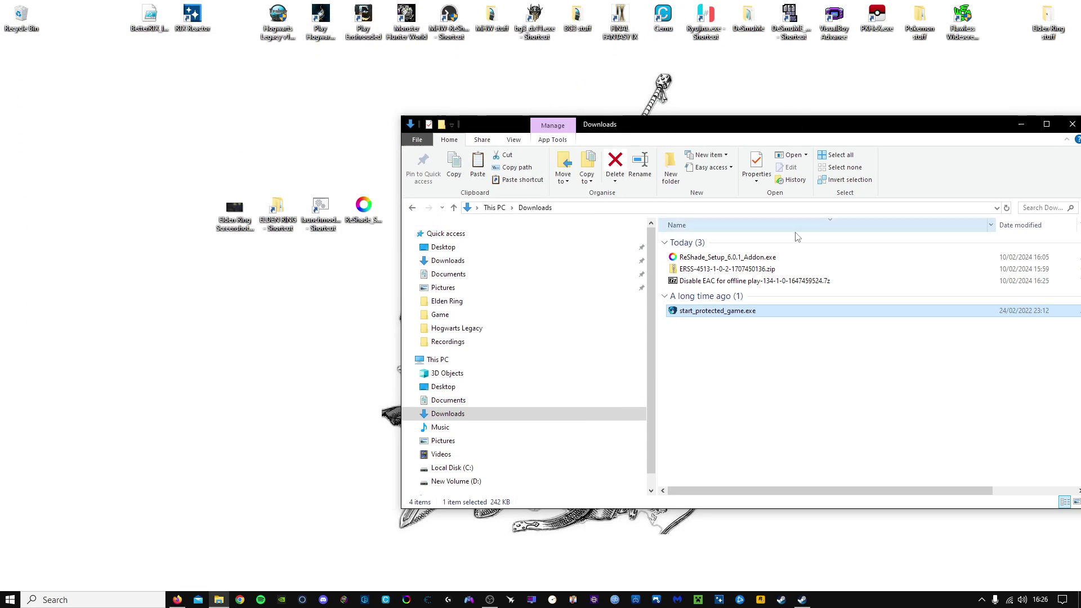
Delete the Disable EAC archive and start_protected_game.exe from Downloads
ctrl+click(698, 280)
right_click(694, 282)
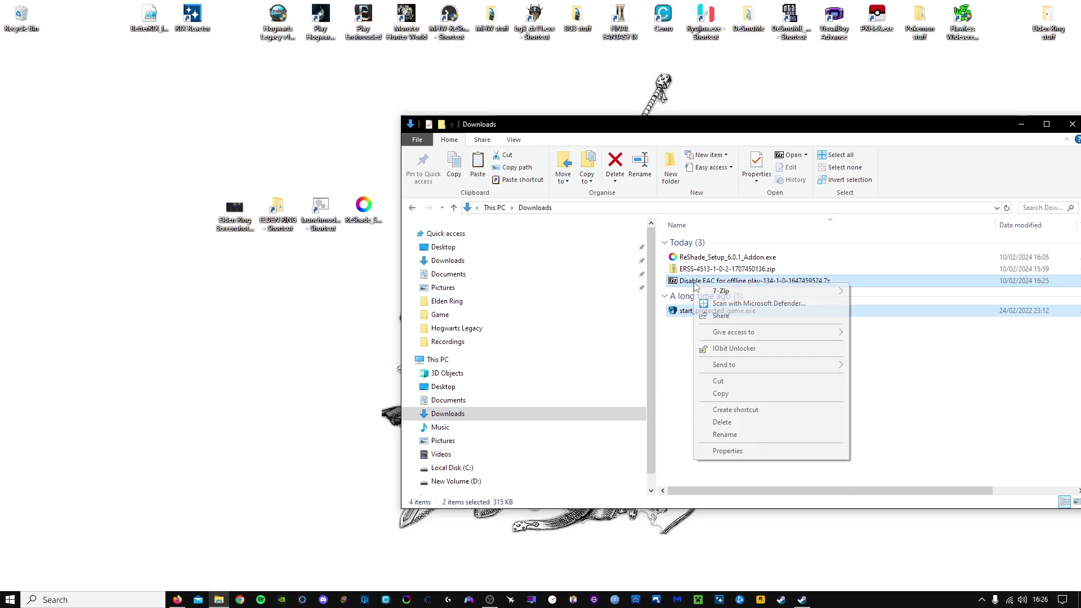
click(723, 422)
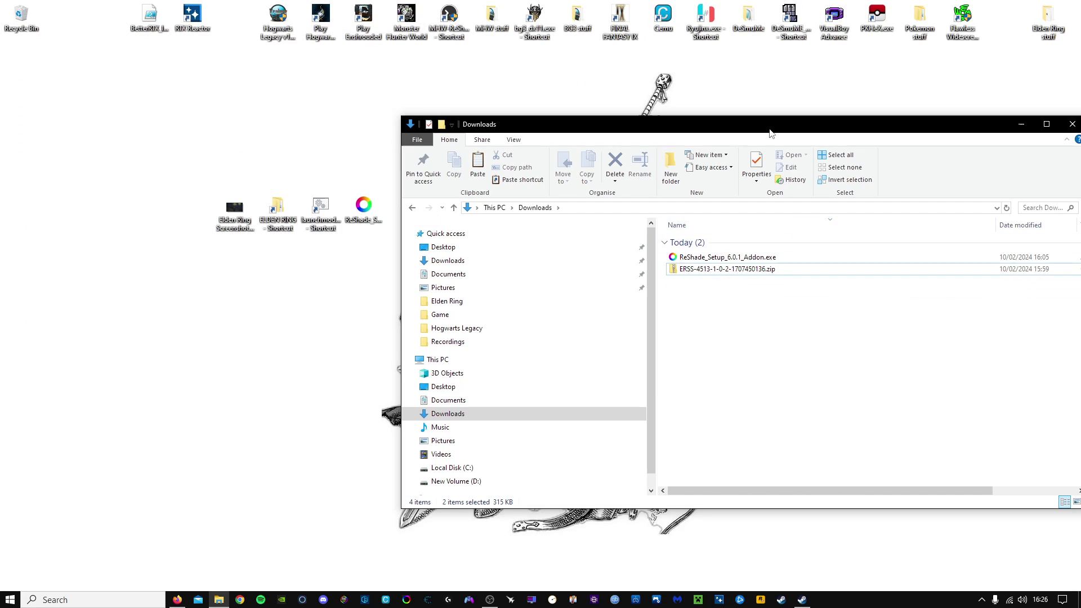
mouse_move(771, 133)
mouse_down()
mouse_move(747, 132)
mouse_move(769, 129)
mouse_up()
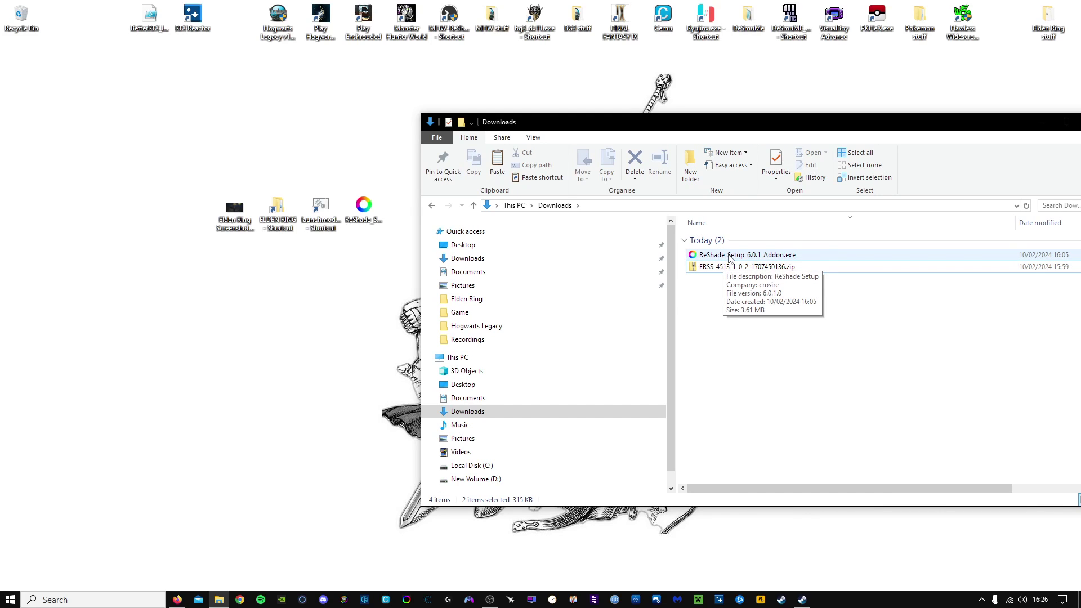
Launch ReShade_Setup_6.0.1_Addon.exe and acknowledge its singleplayer-only warning
double_click(730, 256)
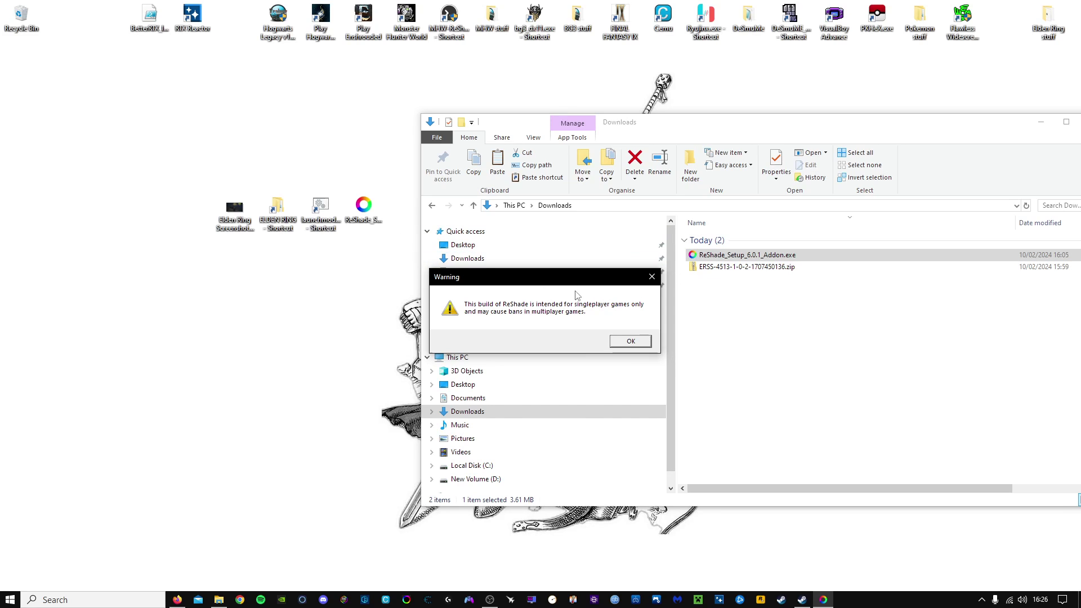
click(631, 342)
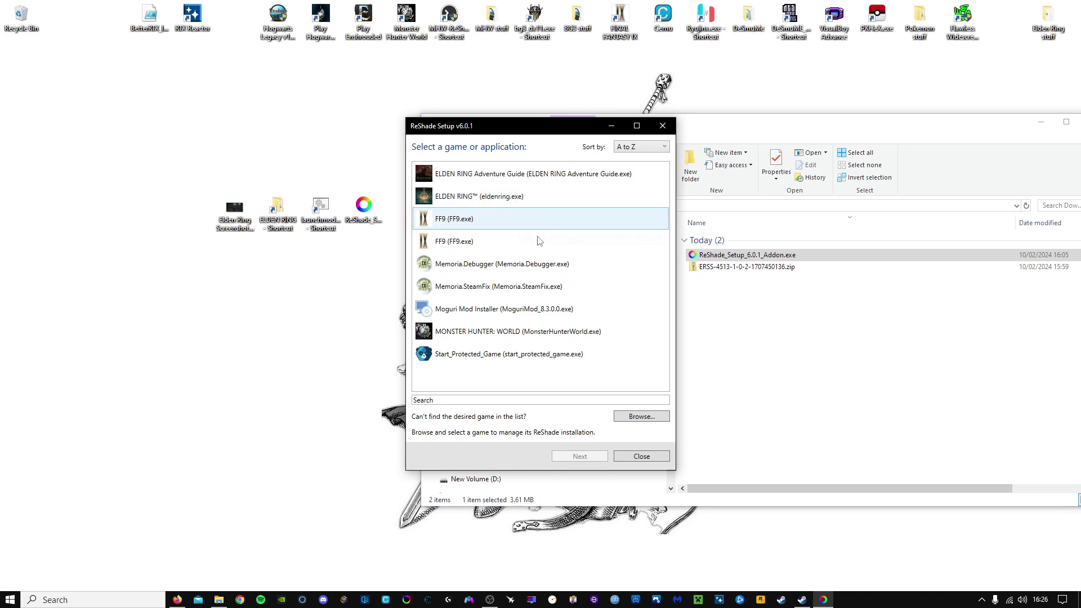
Install ReShade for eldenring.exe with DirectX 10/11/12, choosing Update ReShade only
click(643, 417)
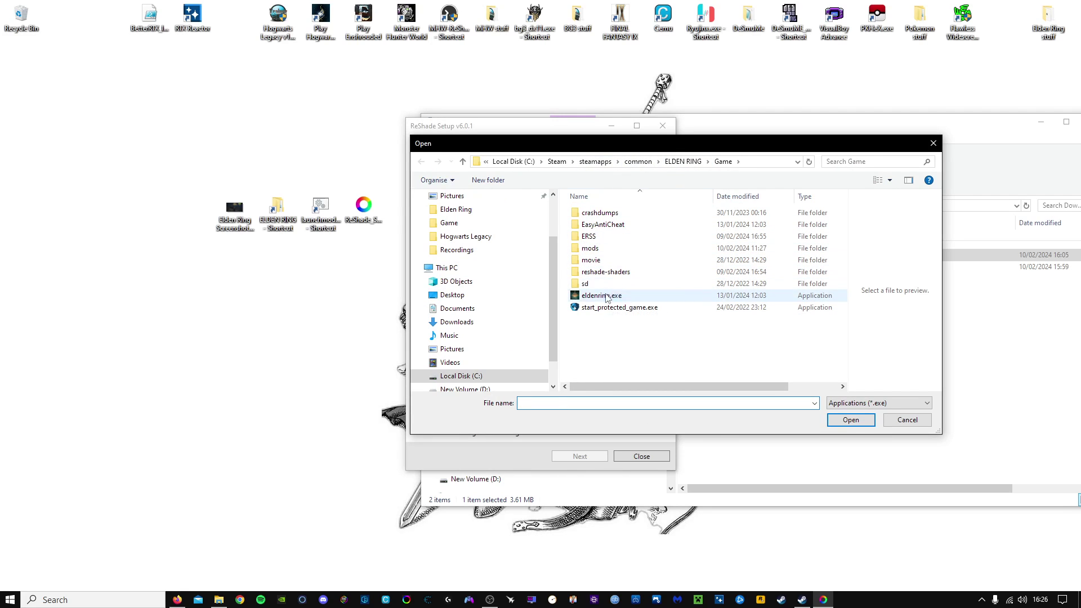
click(603, 295)
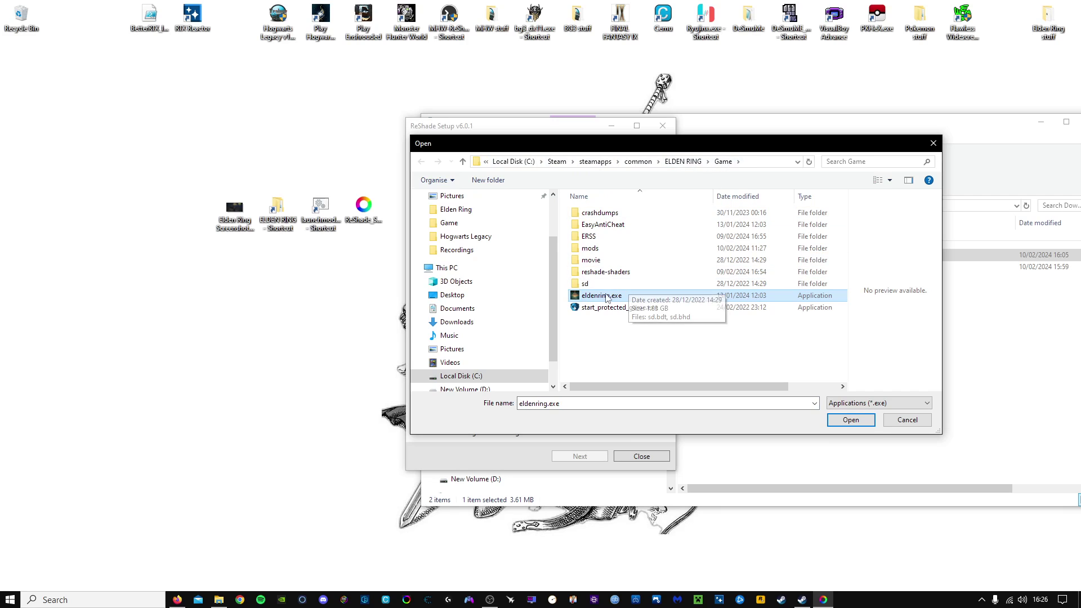
click(860, 423)
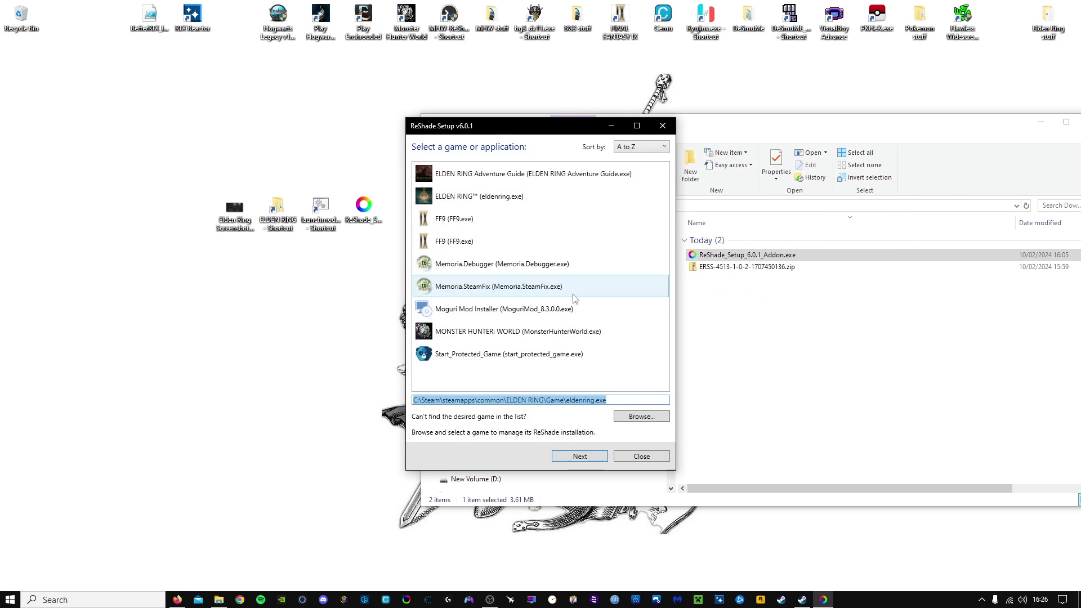
click(583, 458)
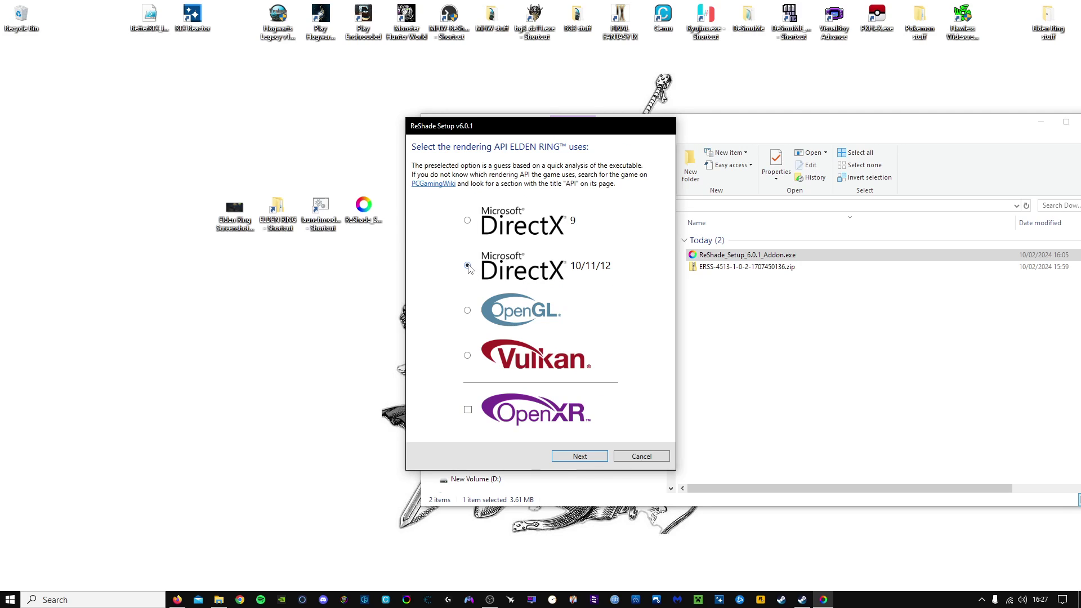
click(591, 459)
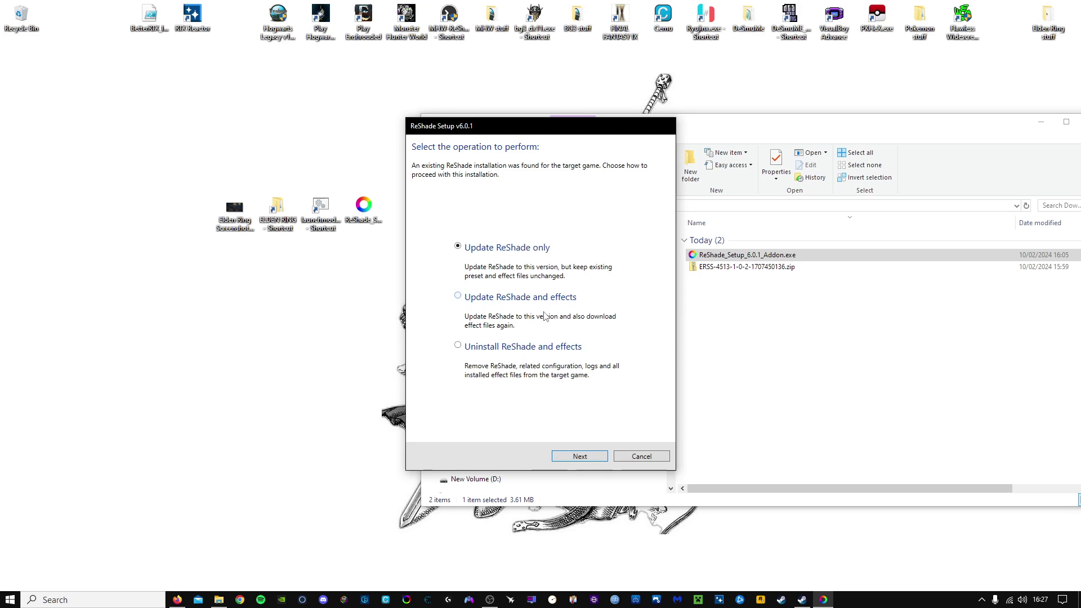
click(586, 457)
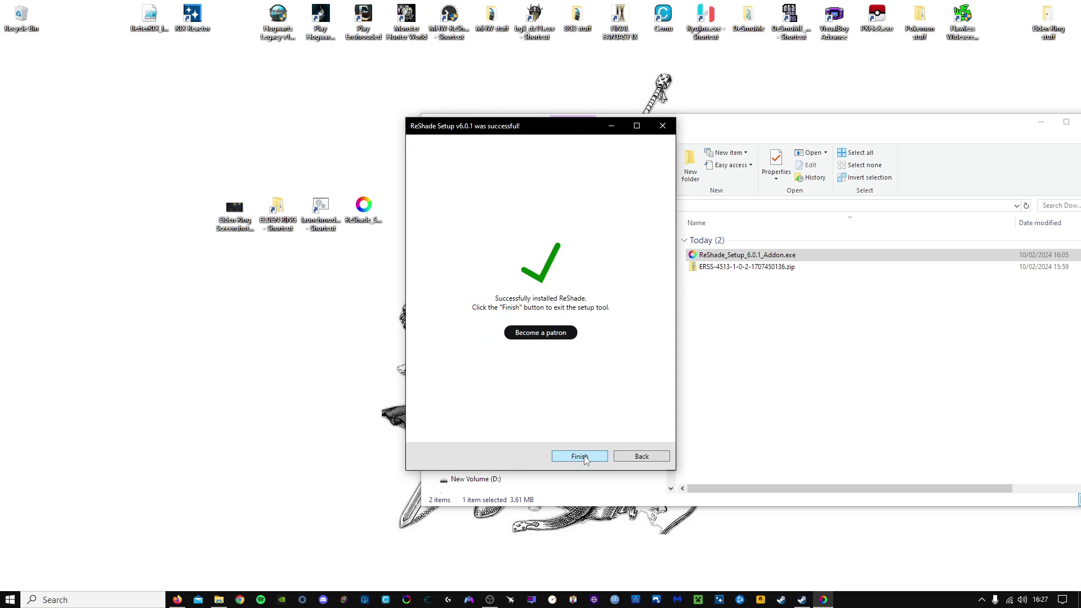
Exit the finished ReShade setup and delete the ReShade setup file from Downloads
click(580, 457)
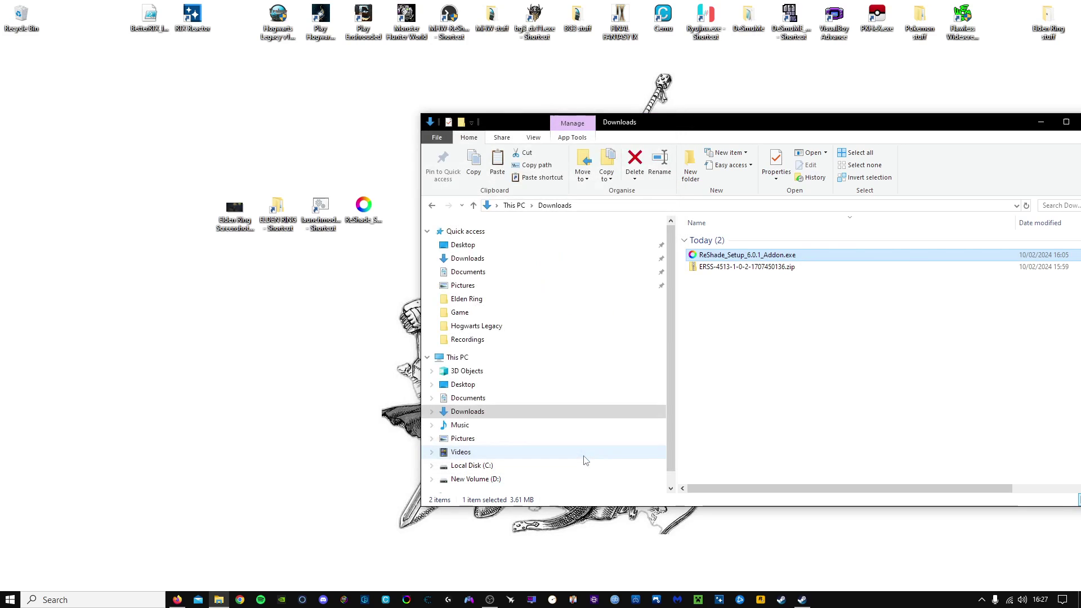
mouse_move(730, 120)
mouse_down()
mouse_move(733, 100)
mouse_move(721, 105)
mouse_up()
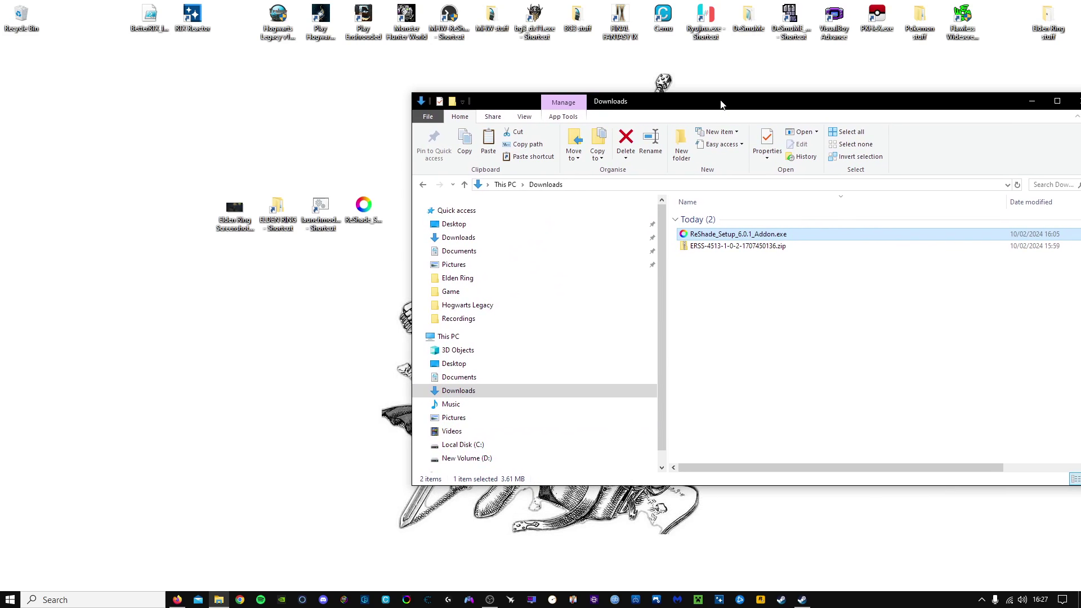
right_click(722, 235)
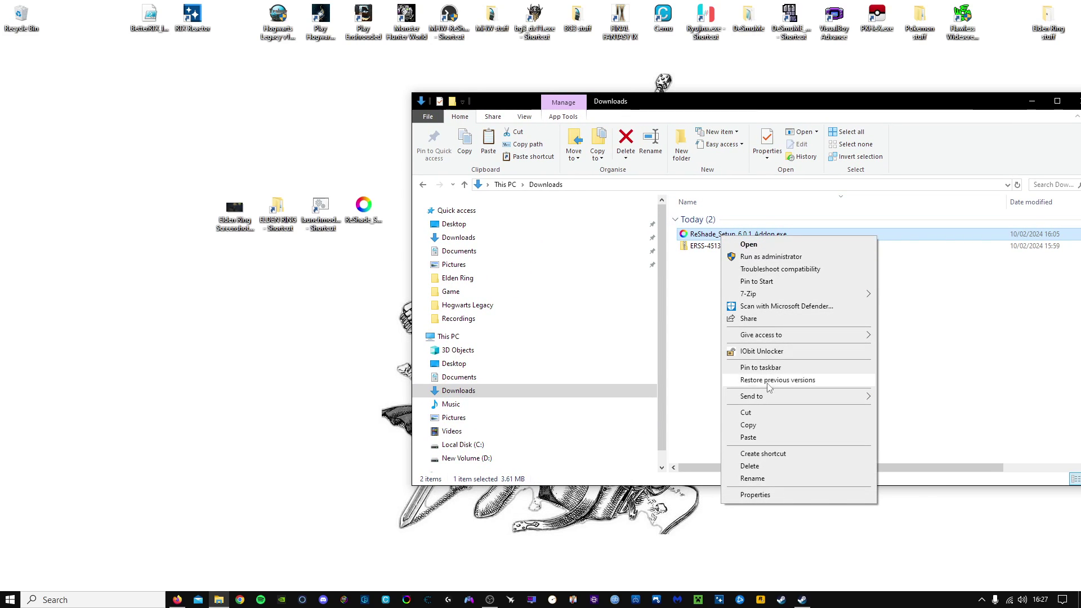
click(749, 467)
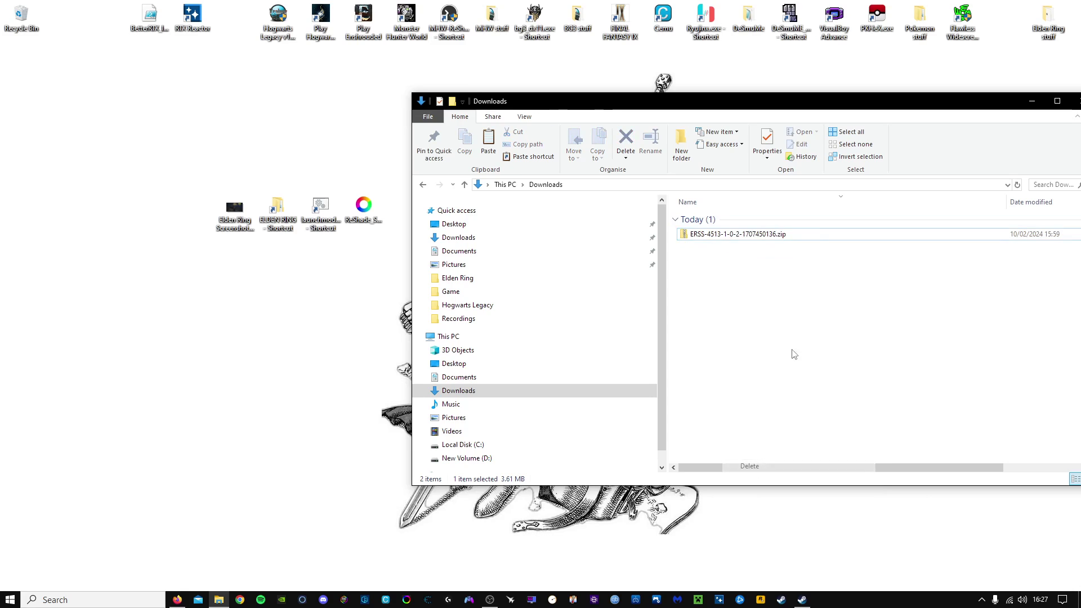
Extract the ERSS zip into Downloads with 7-Zip
right_click(713, 236)
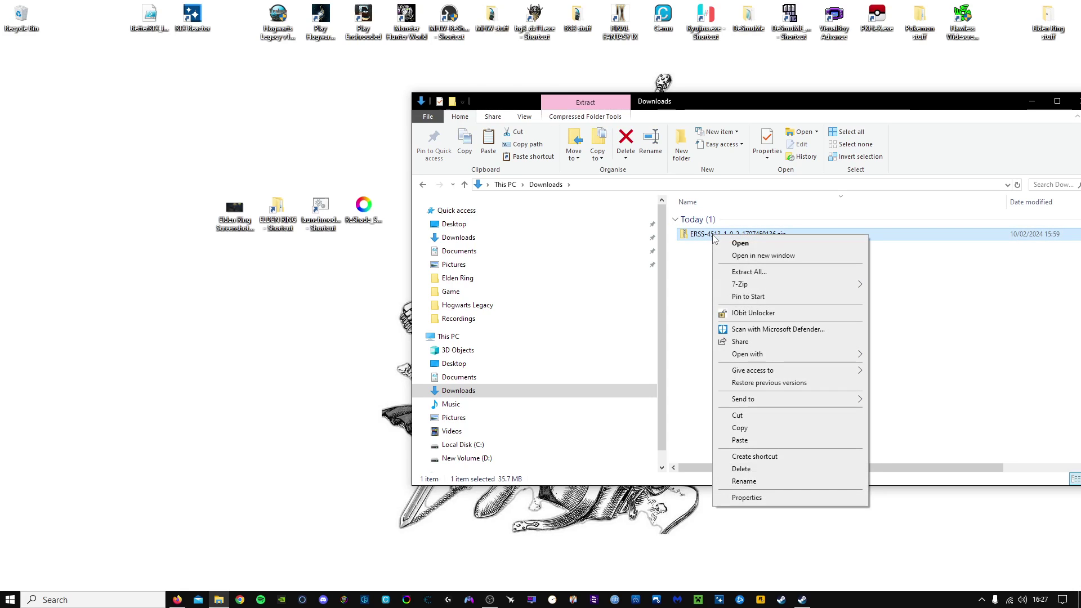
mouse_move(747, 285)
click(632, 285)
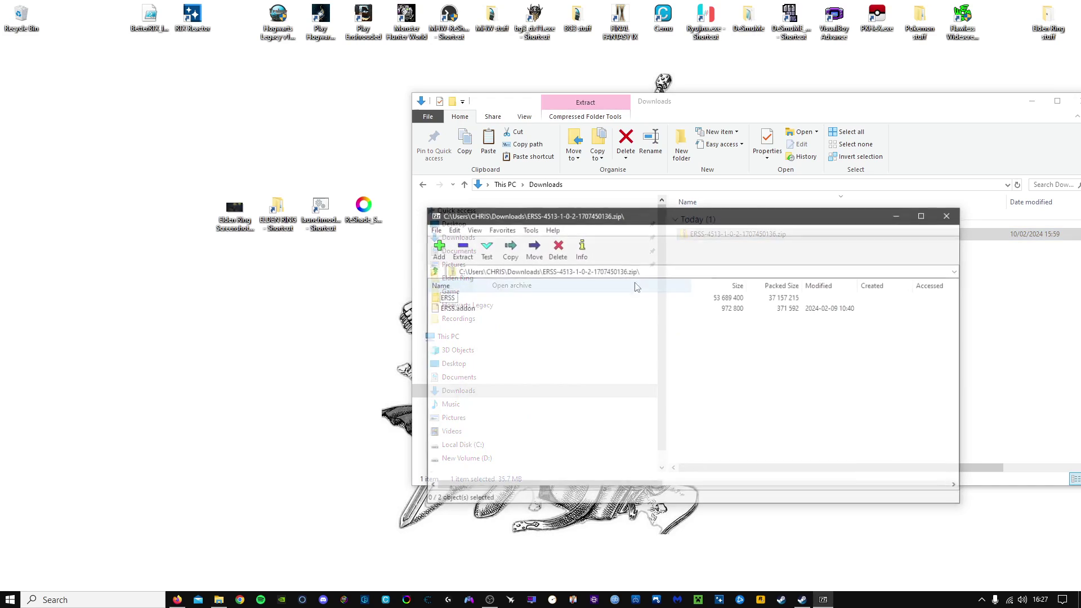
click(460, 248)
click(575, 358)
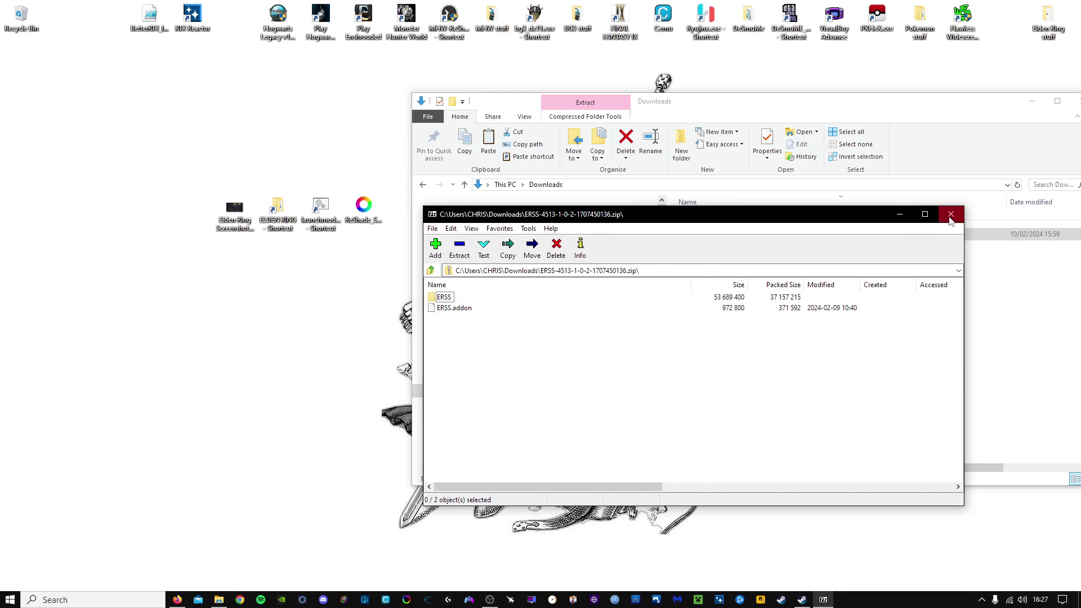
click(951, 214)
Copy the extracted ERSS folder and ERSS.addon together
click(698, 276)
ctrl+click(698, 246)
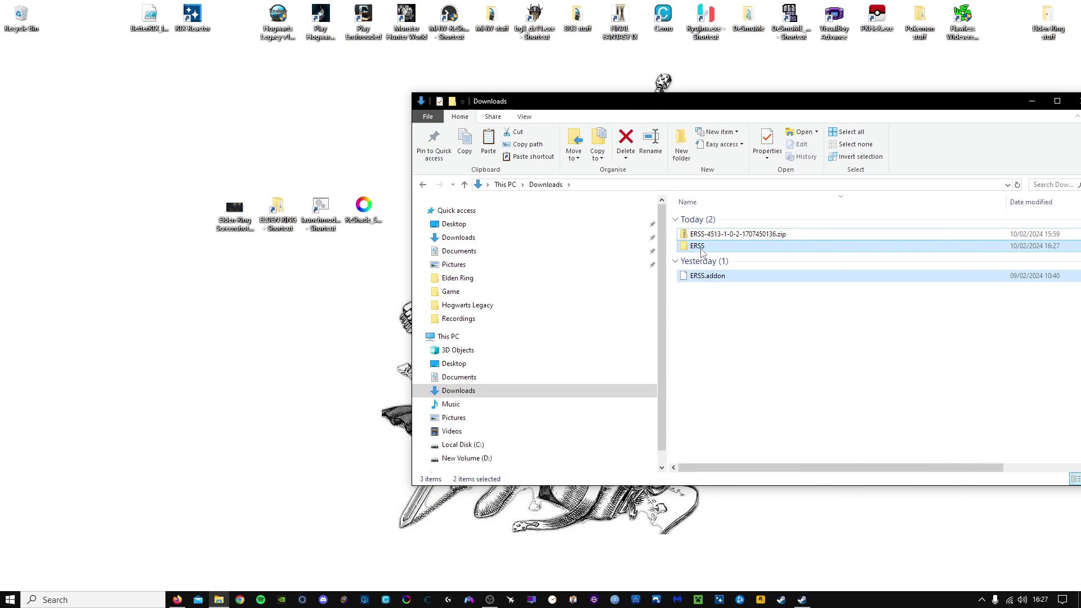
right_click(702, 250)
click(732, 385)
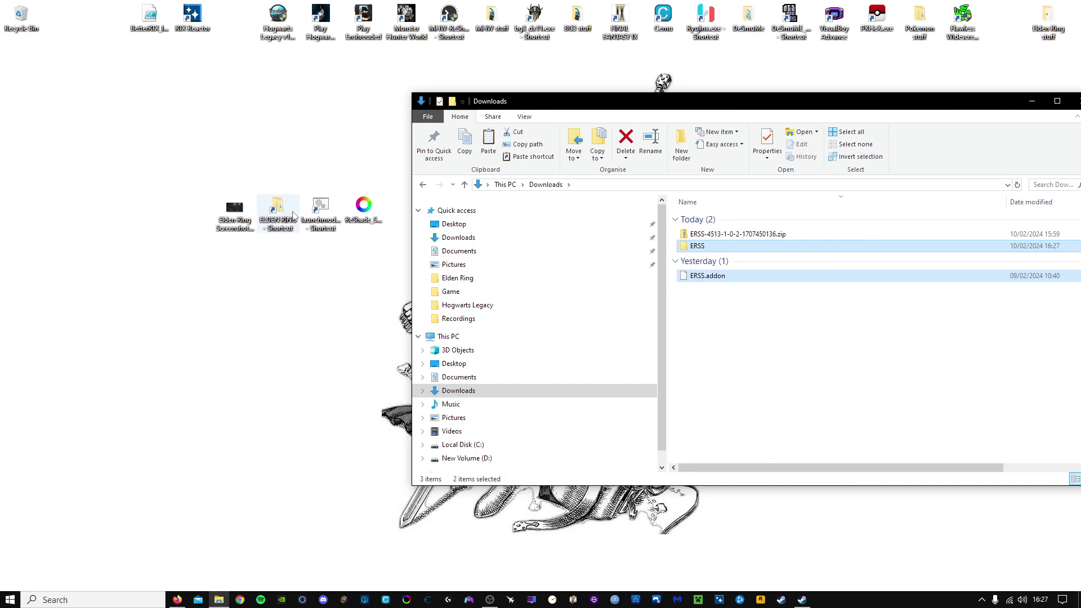
Paste ERSS and ERSS.addon into ELDEN RING's Game folder, replacing existing files, then close it
click(275, 213)
double_click(274, 214)
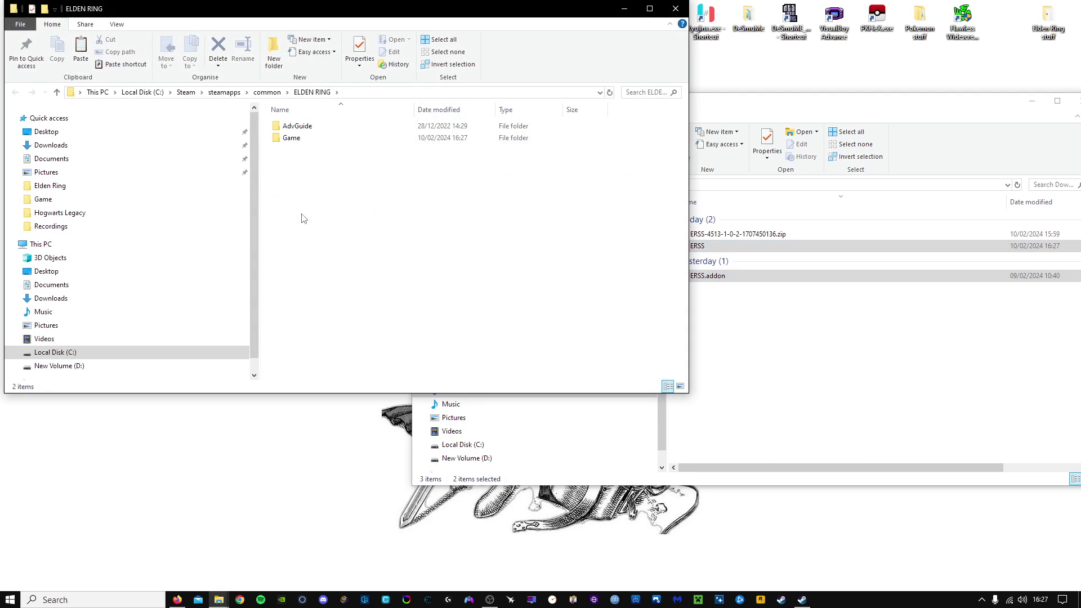
double_click(299, 141)
right_click(568, 192)
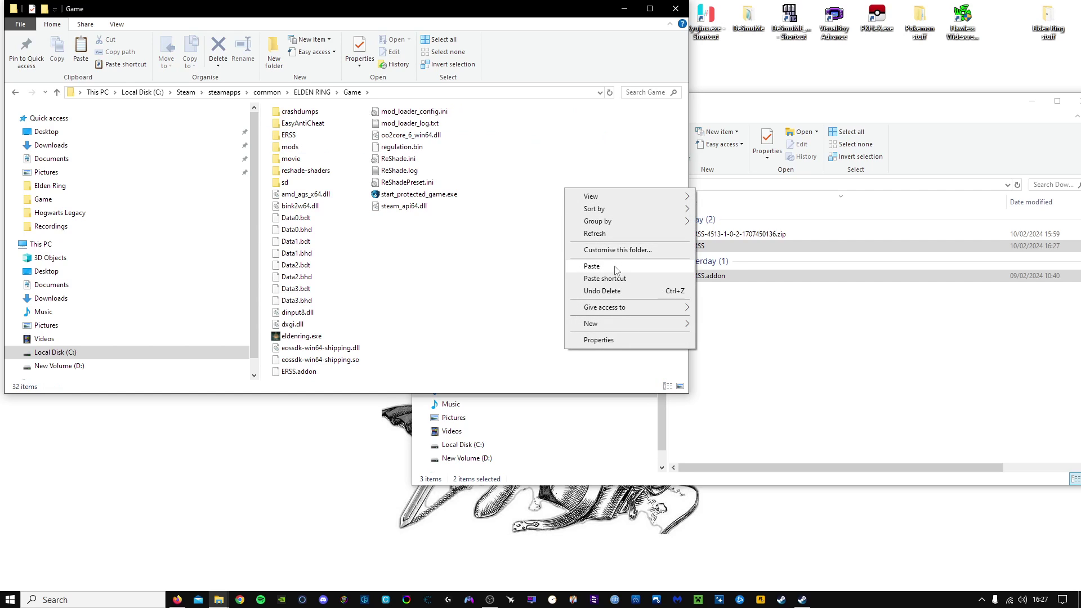
click(592, 267)
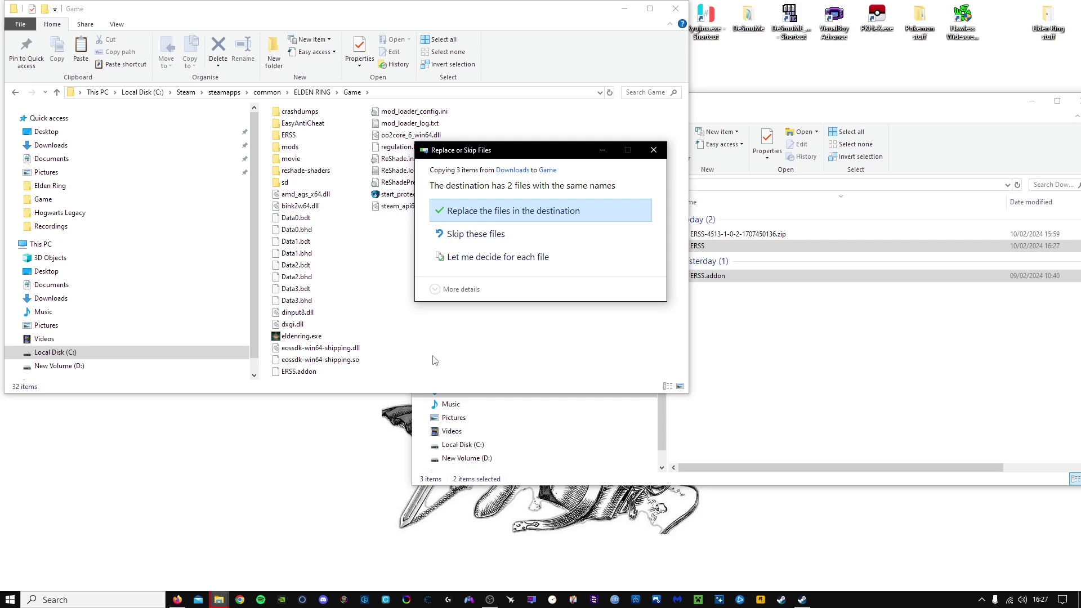
click(528, 215)
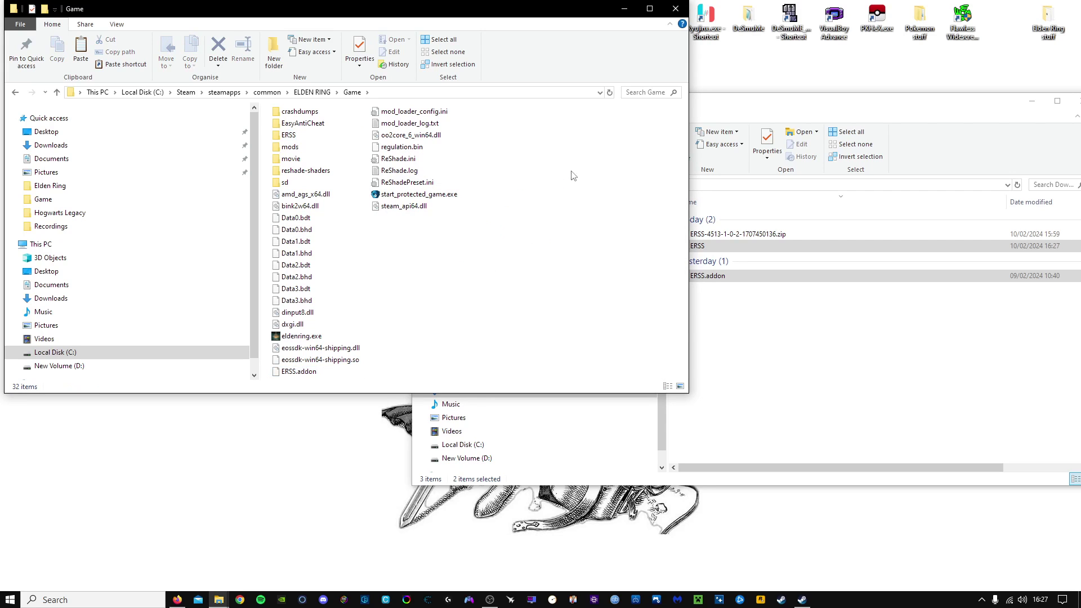
click(676, 8)
drag(833, 105, 702, 178)
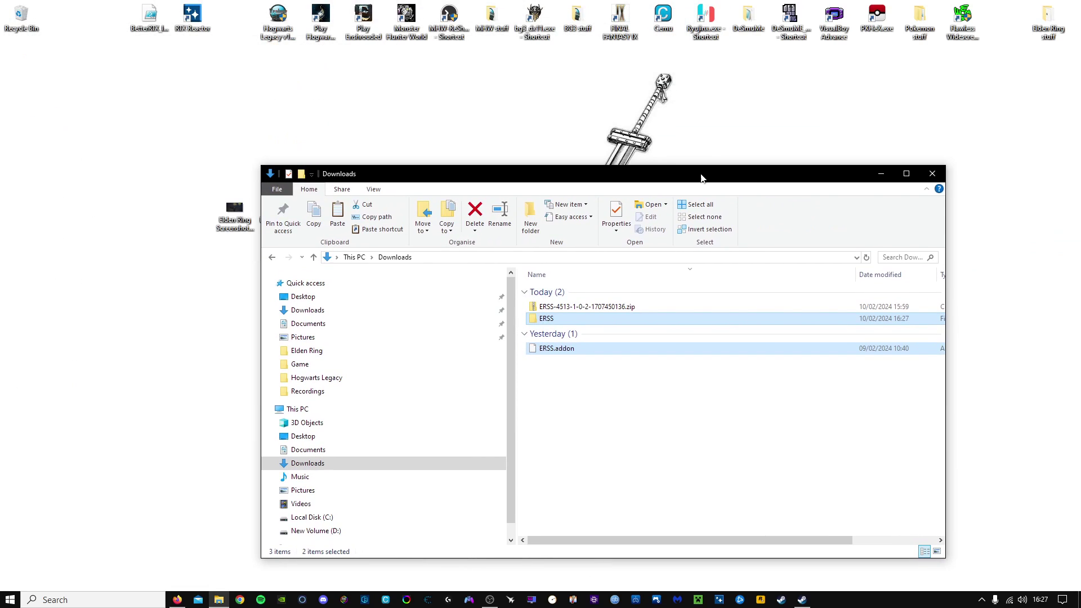
Close Downloads and start Elden Ring from the launchmod_eldenring desktop shortcut
click(932, 173)
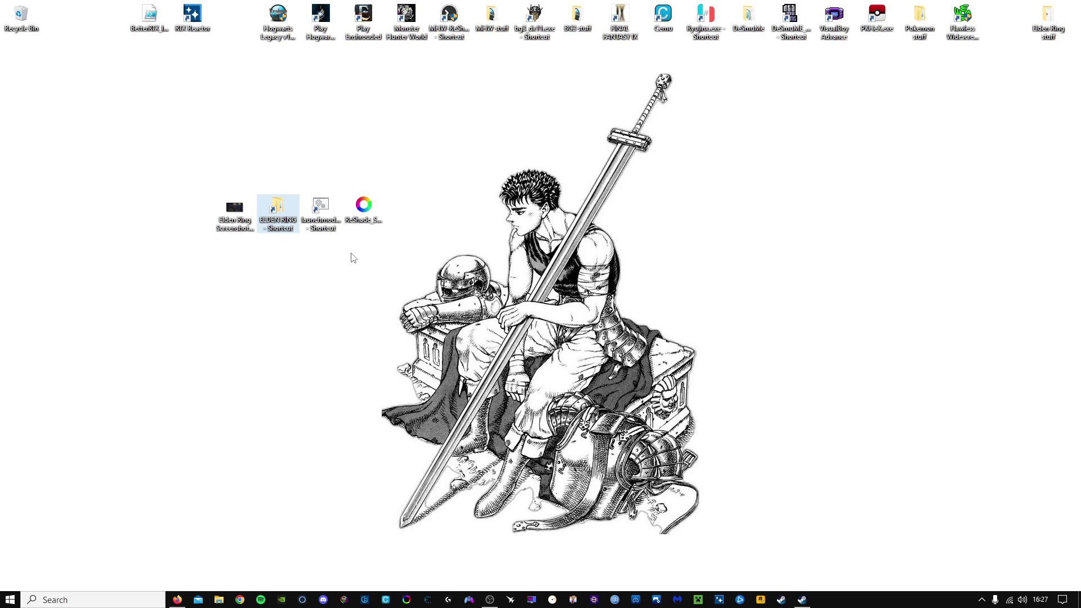
click(320, 210)
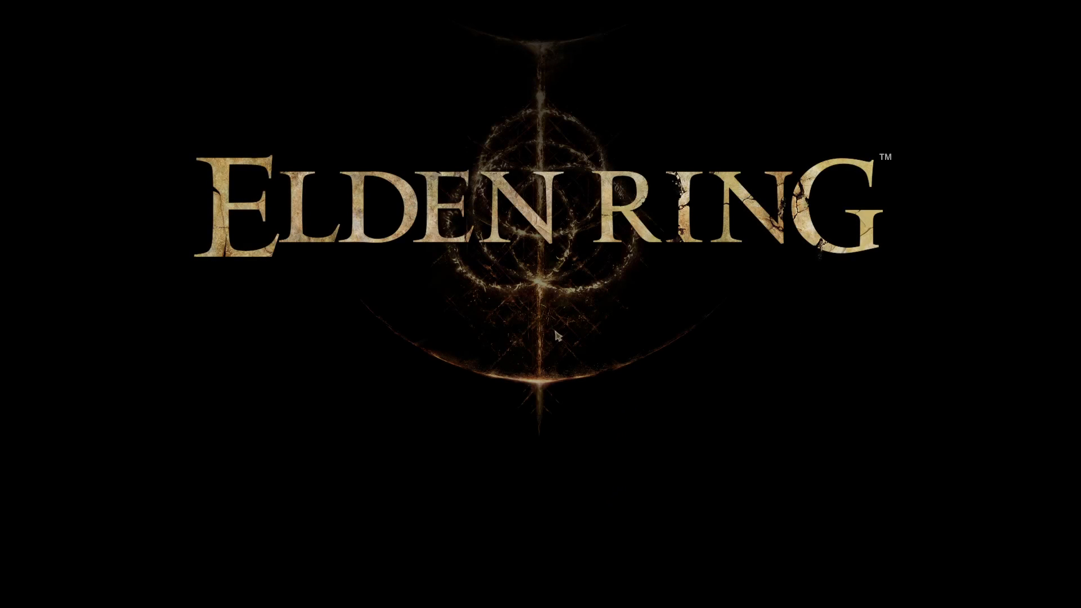
Get past the title prompt and warning, then drop Music volume from 7 to 0 under Sound and Display
click(556, 338)
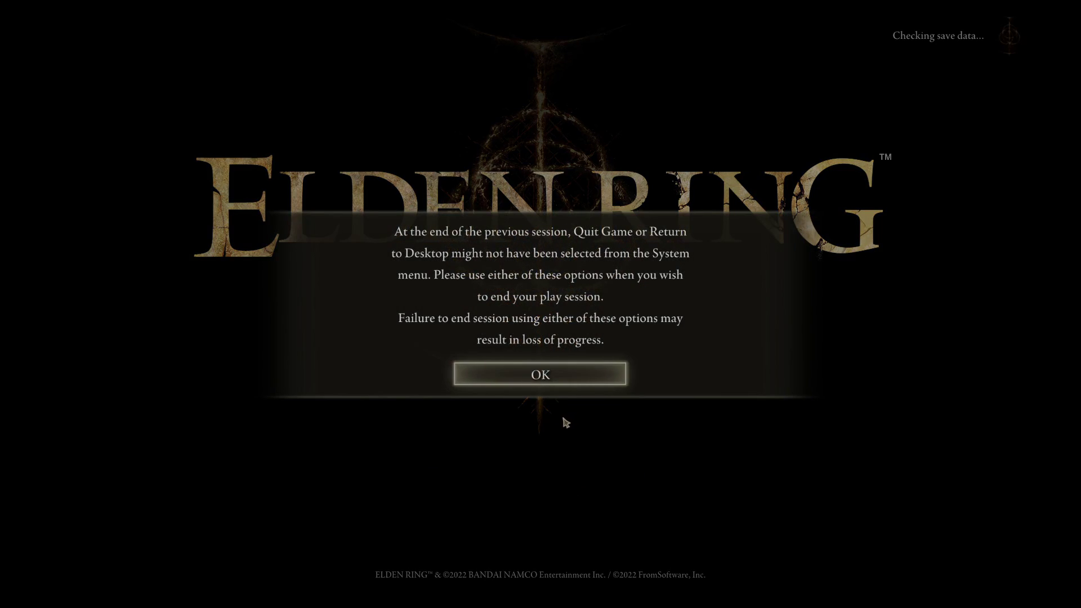
click(550, 381)
scroll(550, 451, down, 2)
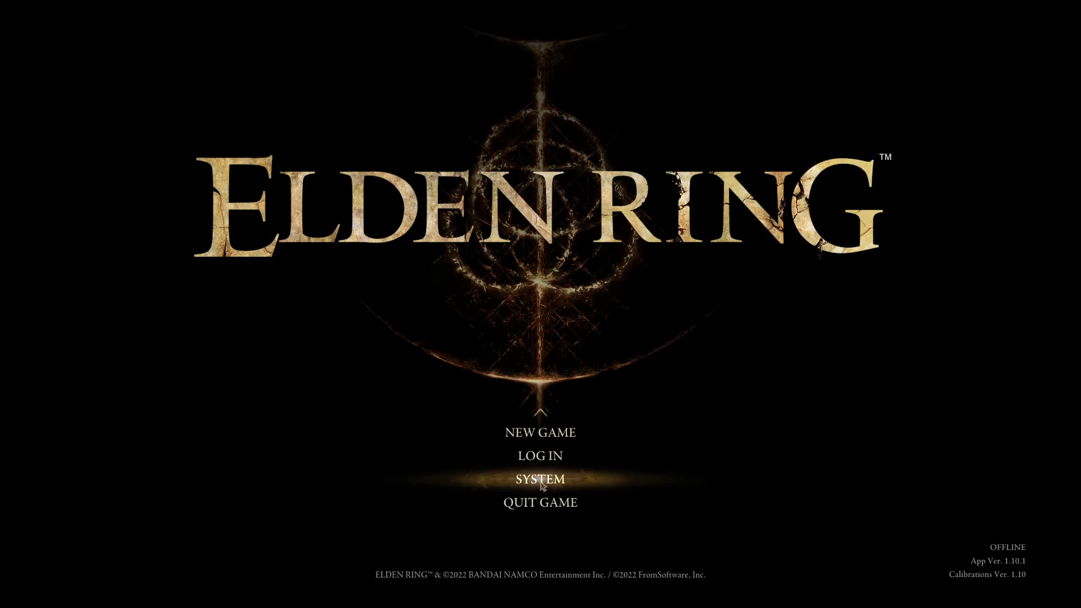
click(541, 479)
click(468, 108)
click(316, 108)
click(367, 108)
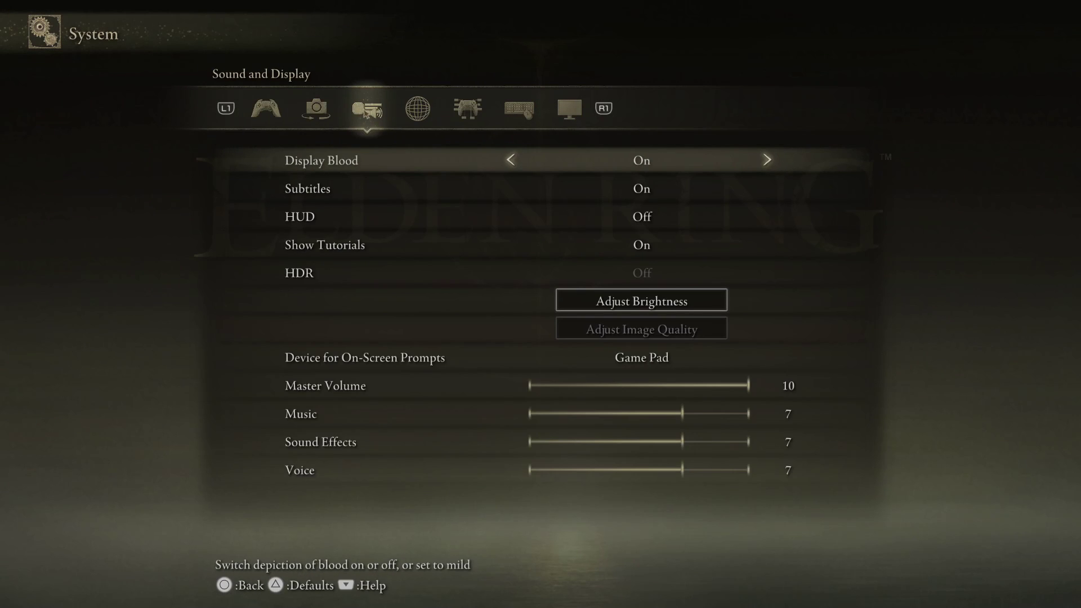
drag(684, 419, 529, 421)
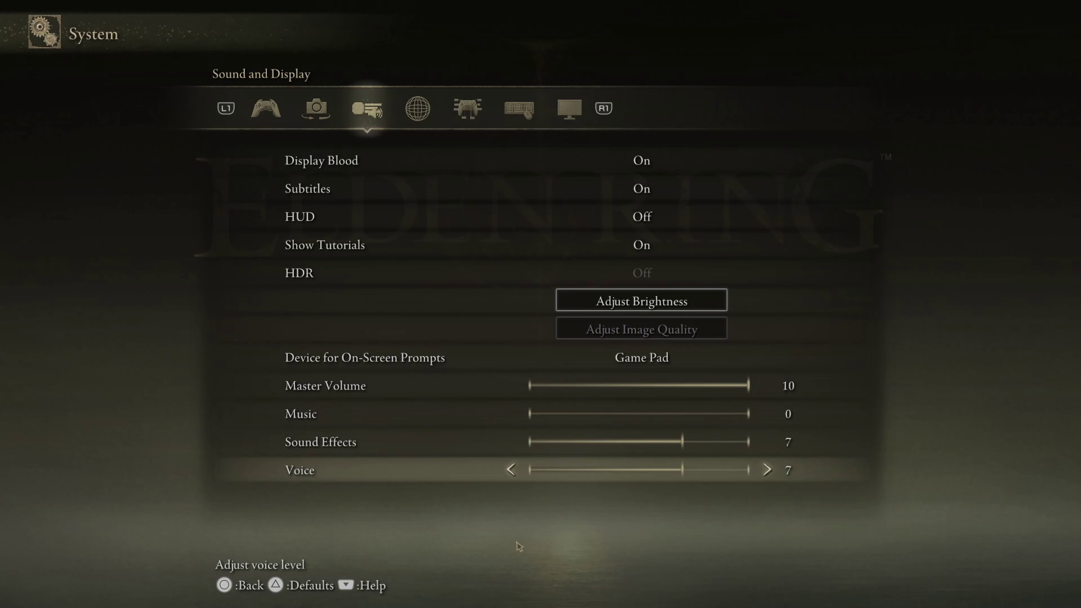
key(Escape)
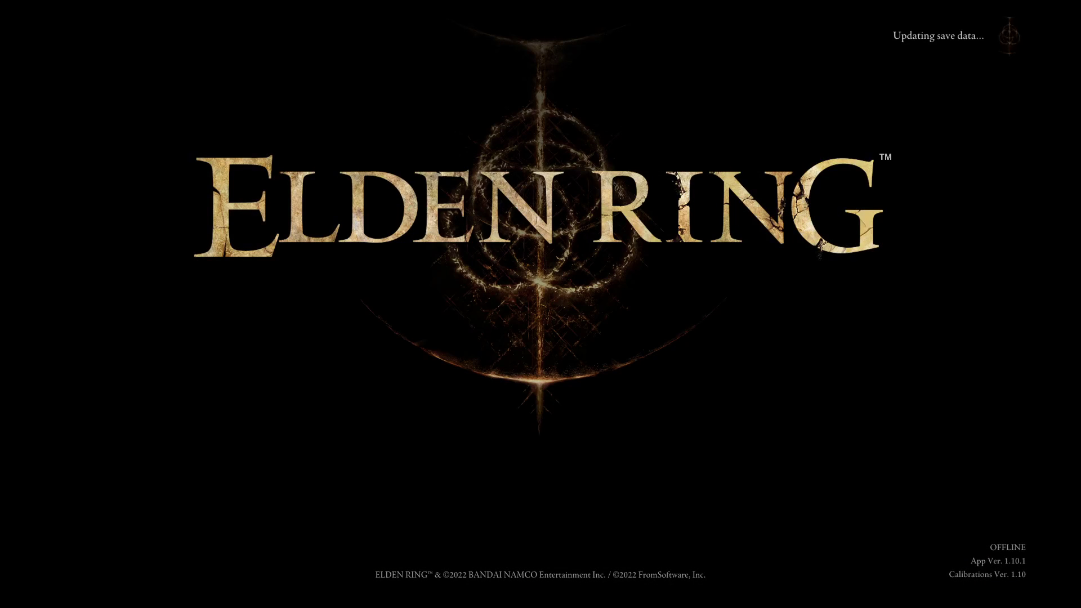
key(Up)
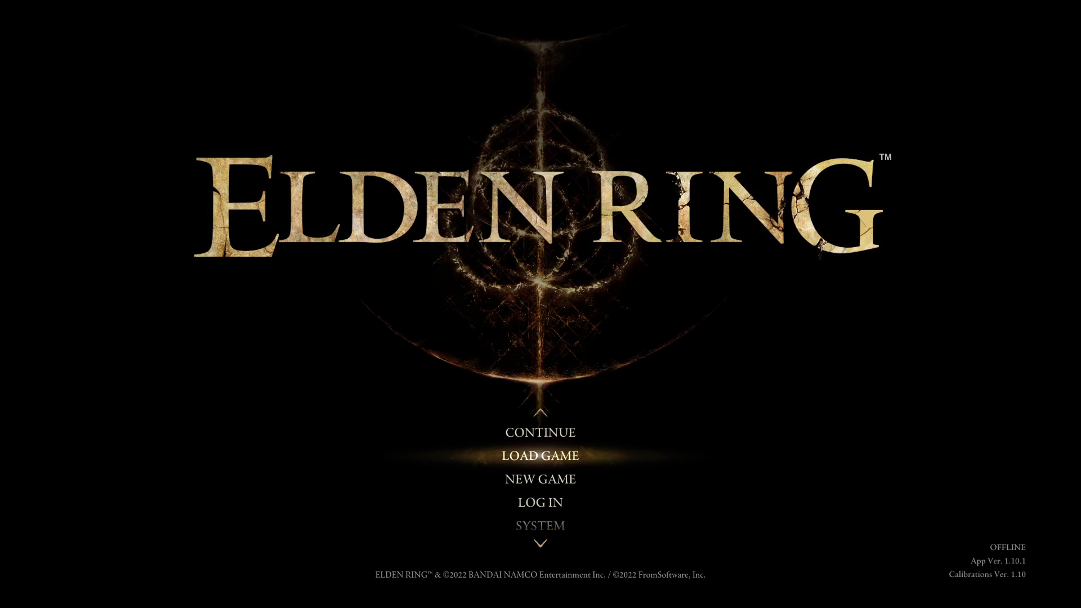
key(Home)
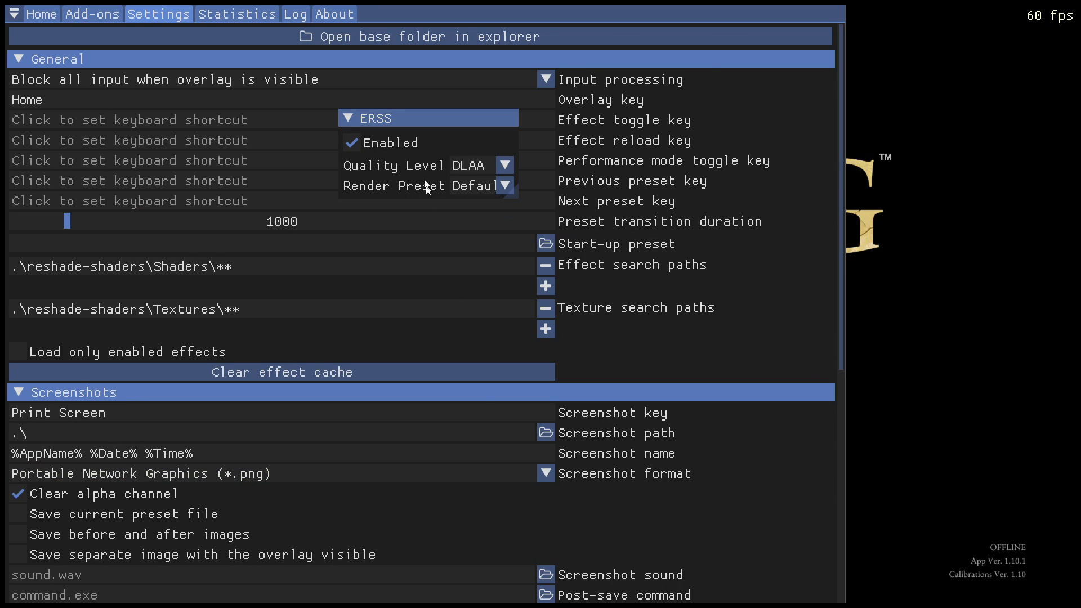
mouse_move(417, 120)
mouse_down()
mouse_move(404, 151)
mouse_move(418, 135)
mouse_move(405, 129)
mouse_move(424, 142)
mouse_move(418, 120)
mouse_up()
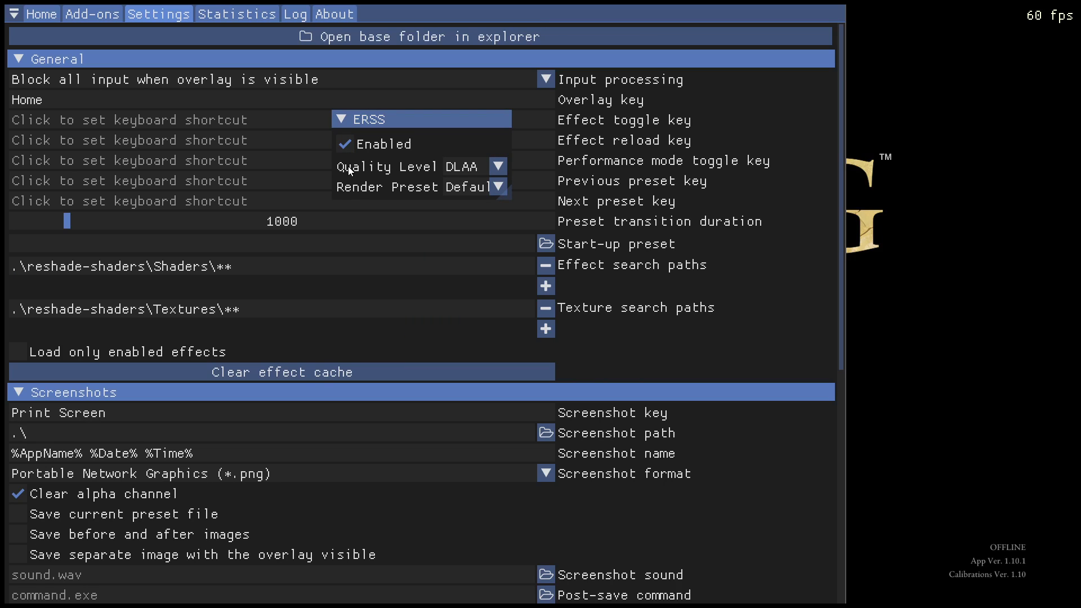
click(499, 166)
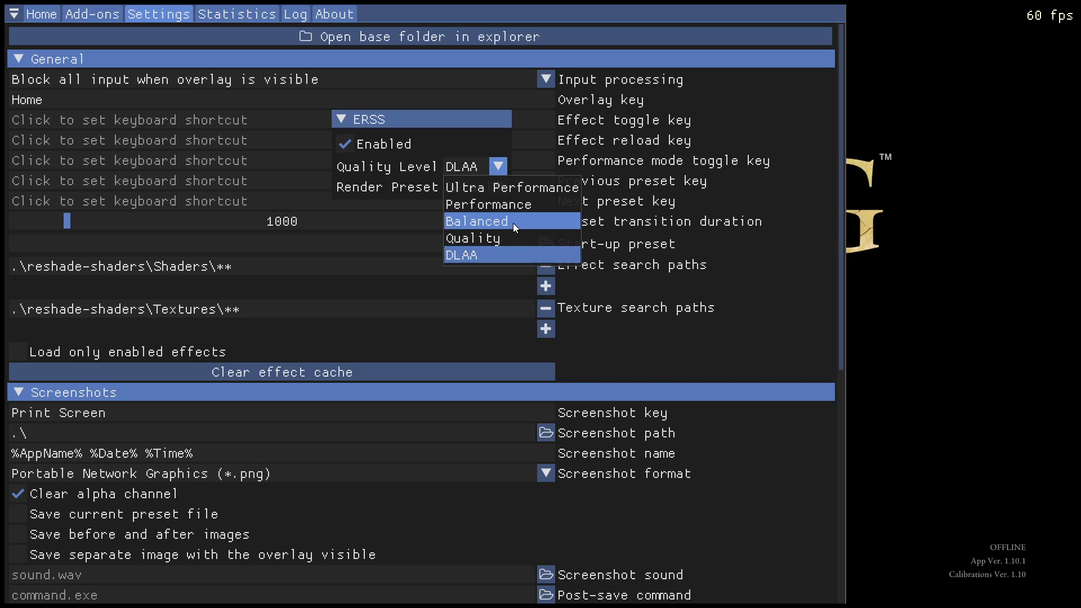
click(464, 255)
mouse_move(405, 112)
mouse_down()
mouse_move(429, 117)
mouse_move(410, 117)
mouse_up()
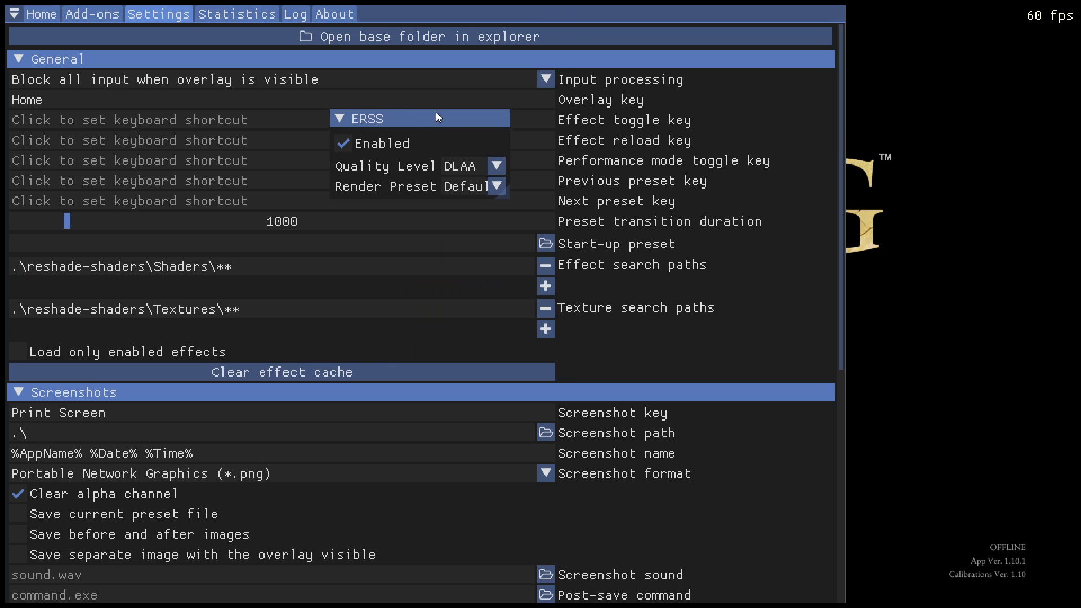
Close the ReShade overlay and continue the saved game from the title menu
key(Home)
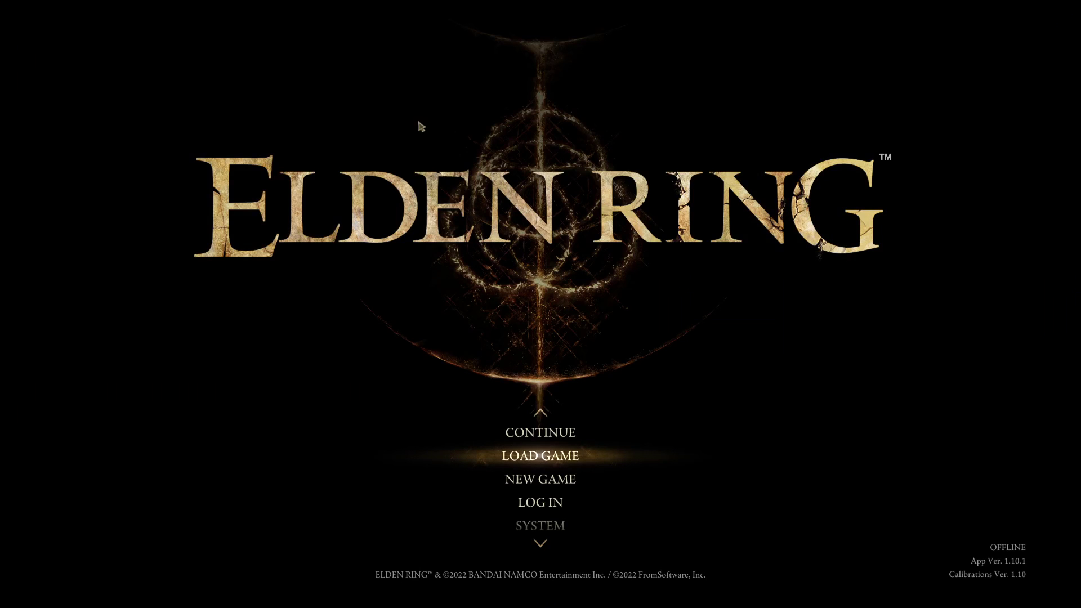
key(Up)
key(Return)
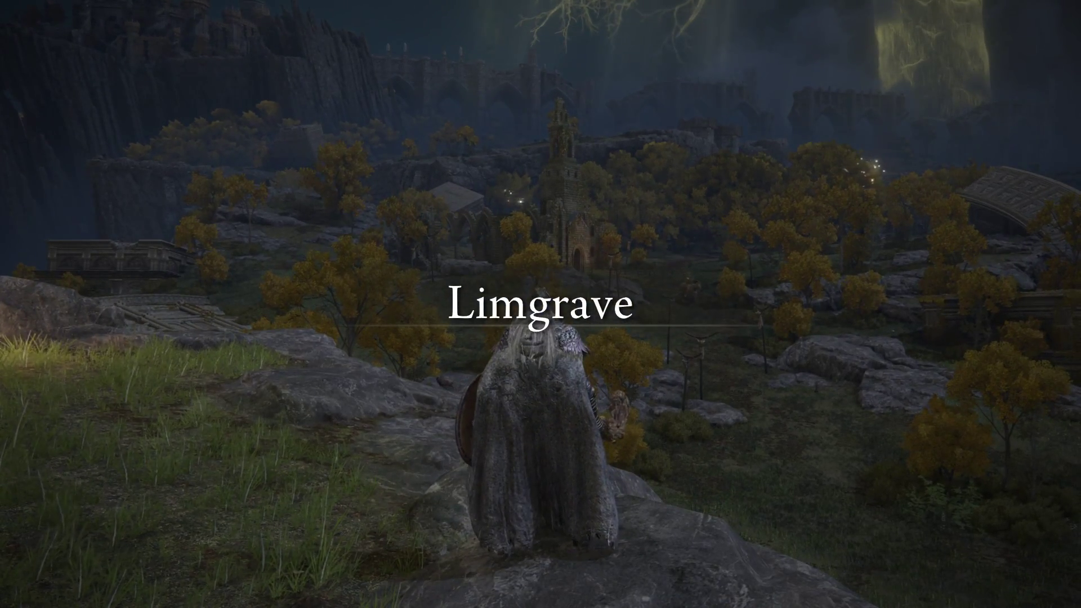
Verify the graphics resolution is 1920x1080 fullscreen in System settings, then return to play
key(Escape)
key(Up)
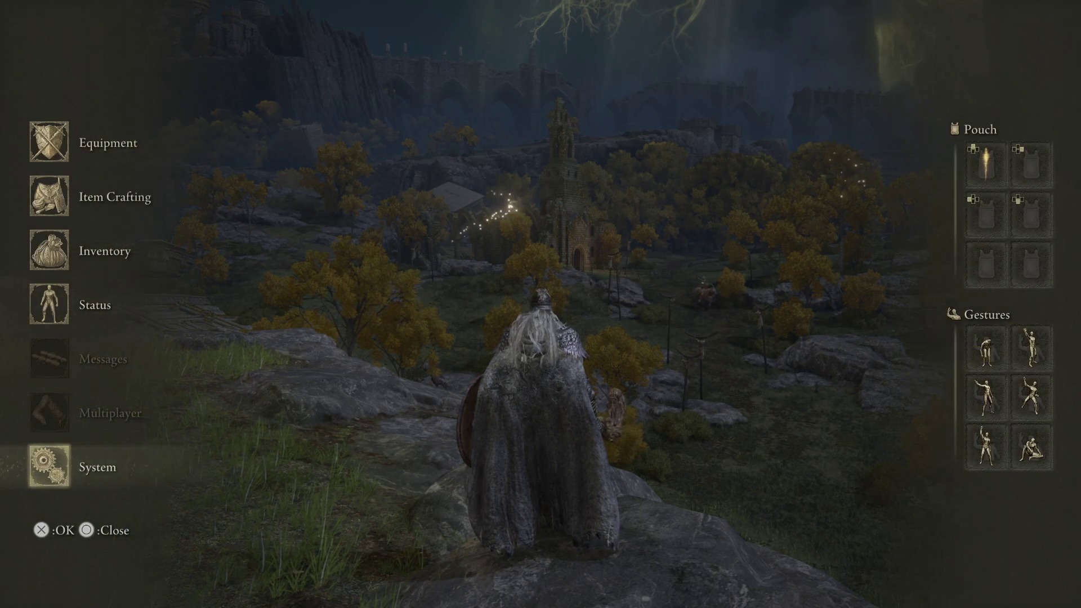
key(Return)
key(q)
key(Down)
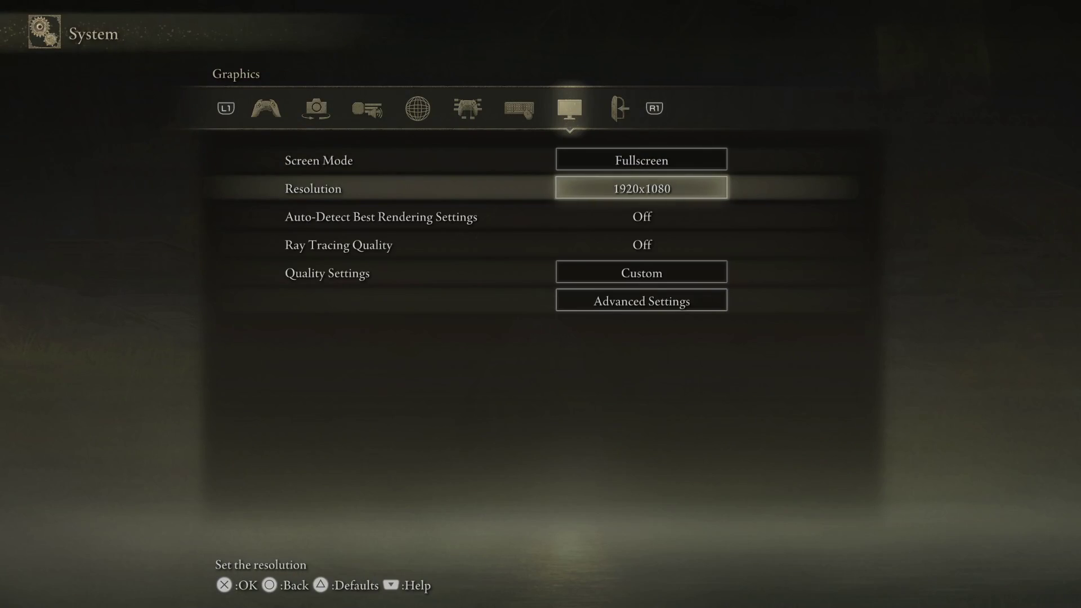
key(Escape)
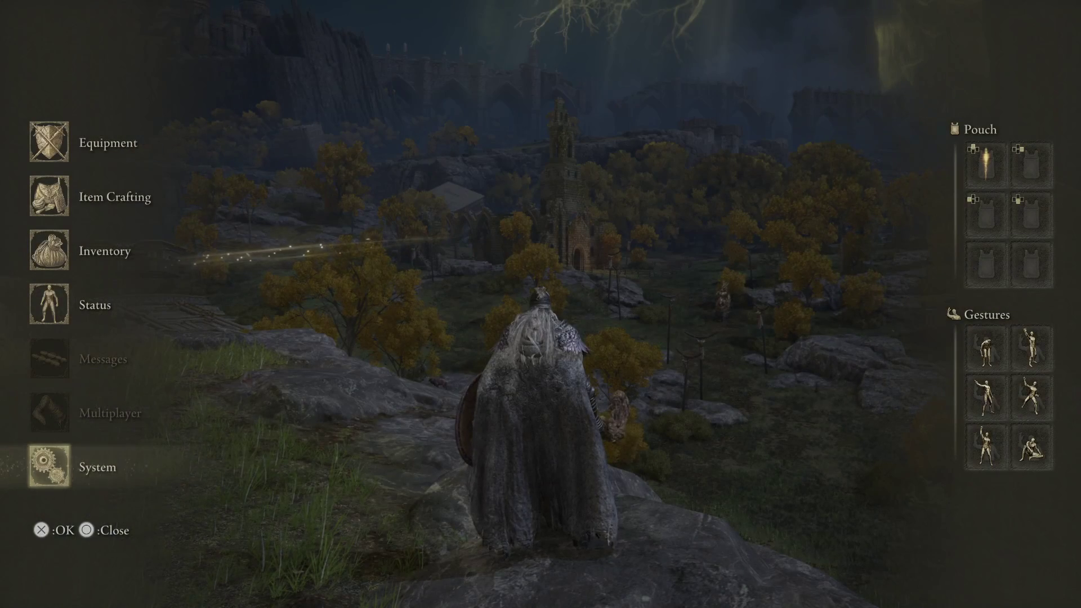
key(Escape)
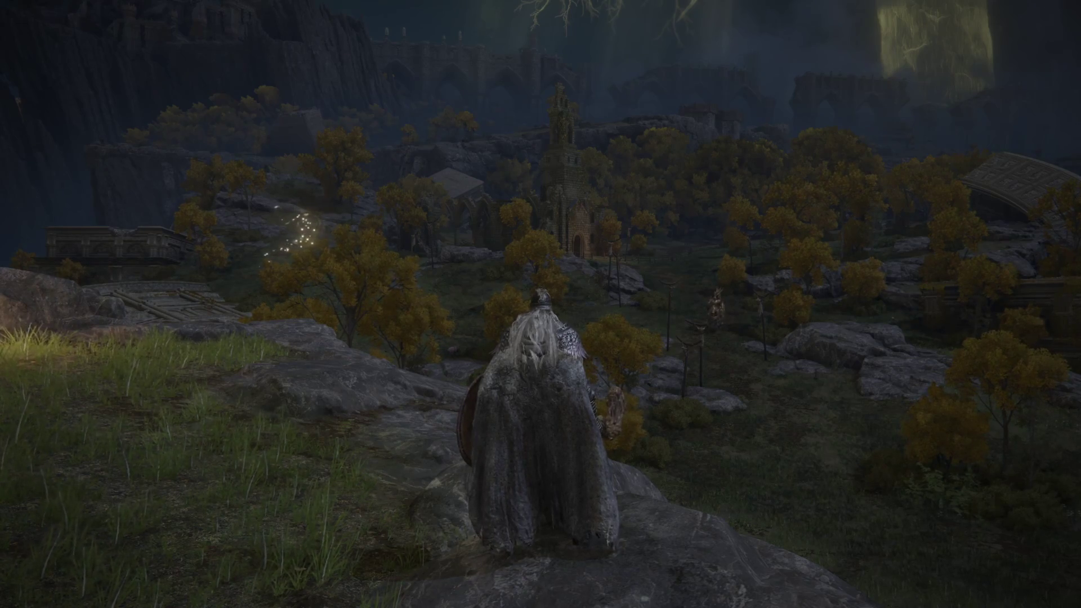
Run the character off the cliff and across the grass toward the rider and rocks
key(w)
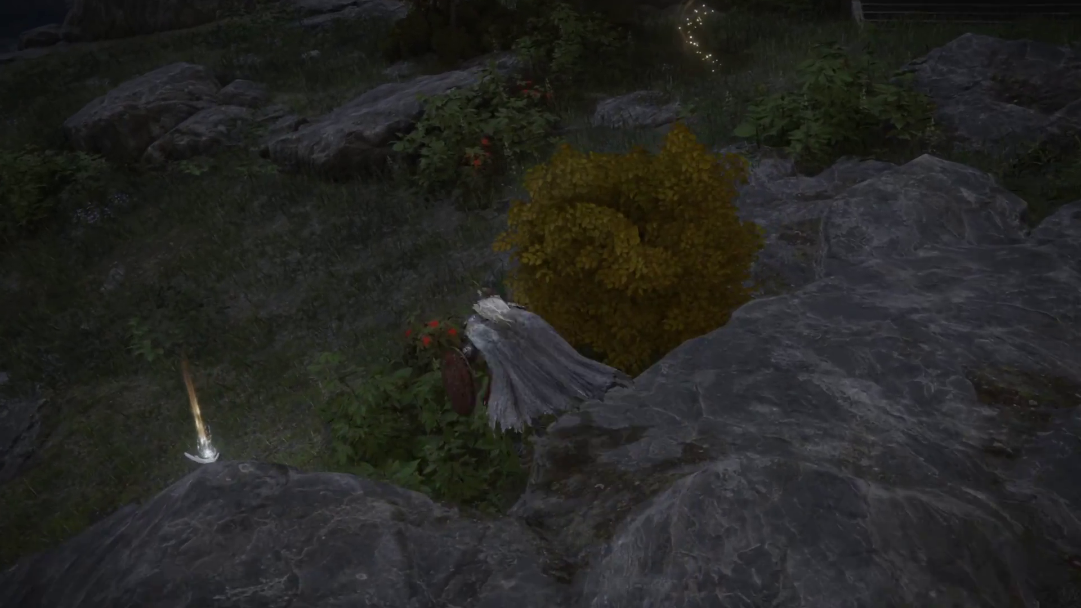
key(w)
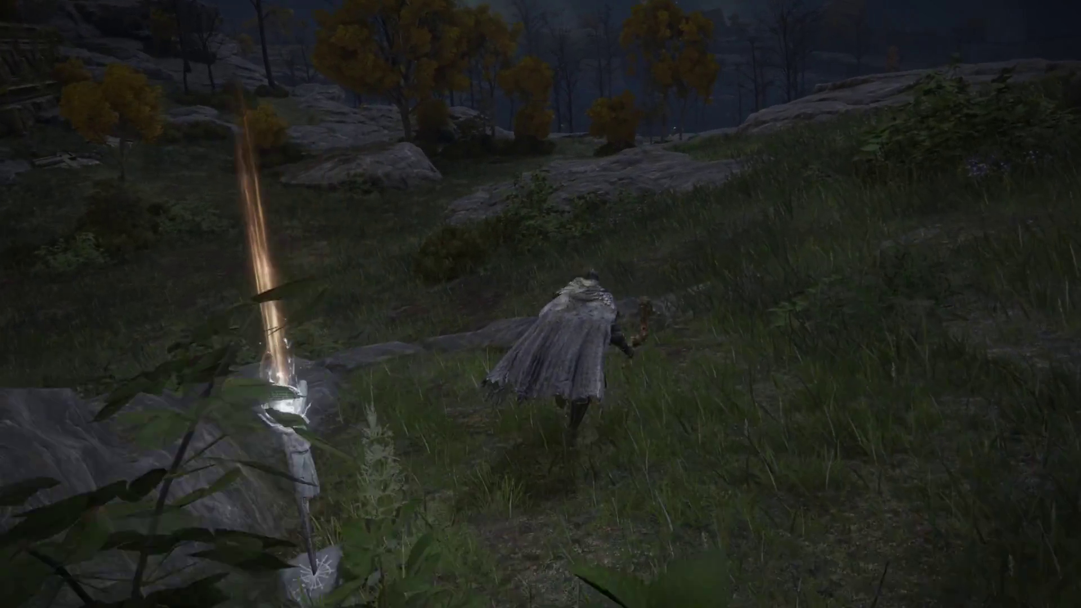
key(w)
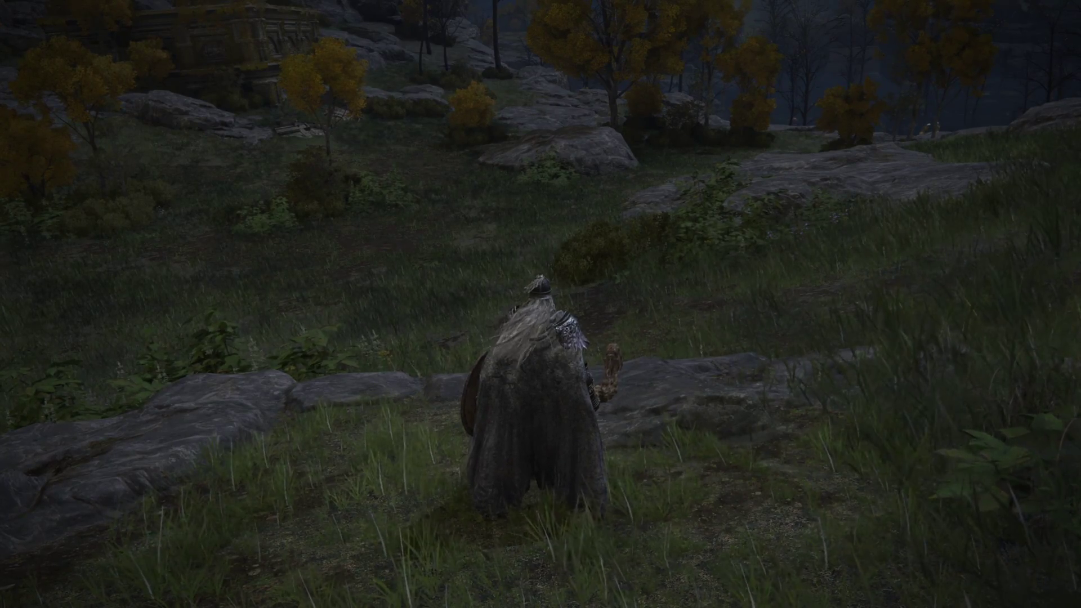
mouse_move(541, 304)
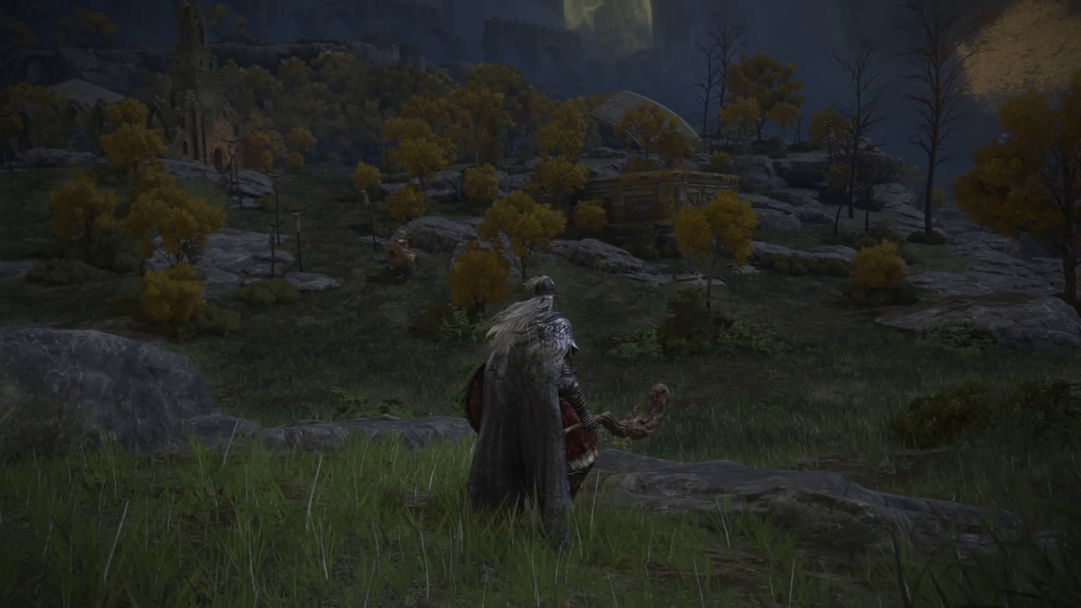
key(d)
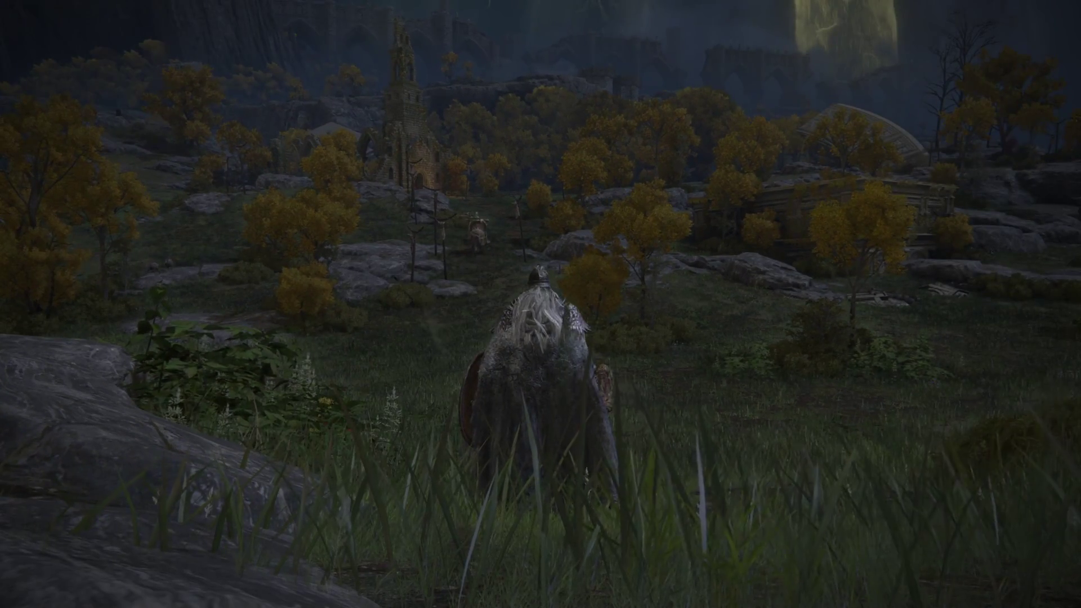
key(w)
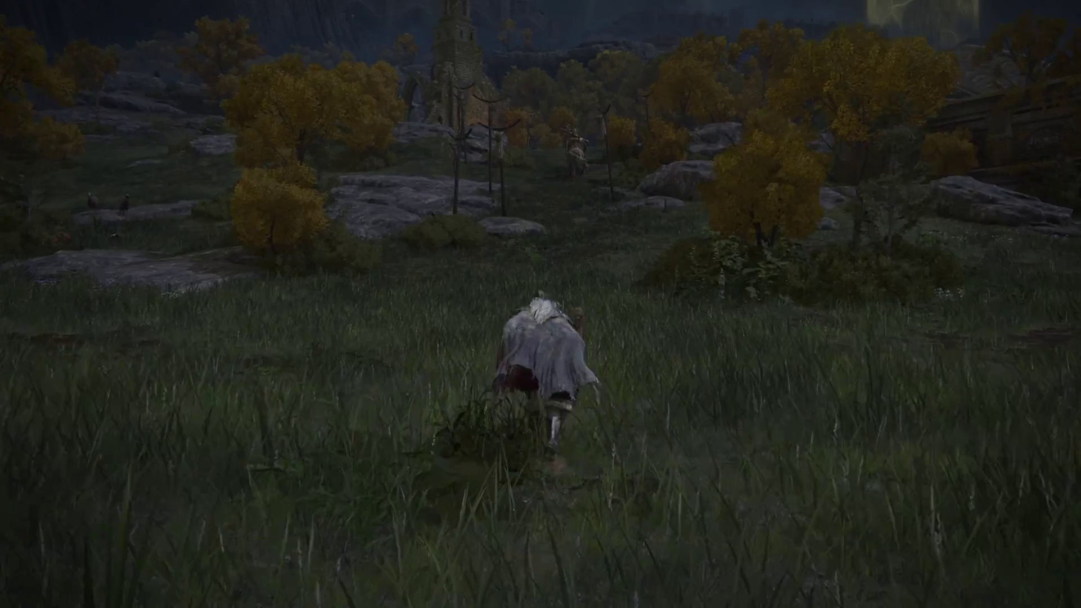
key(w)
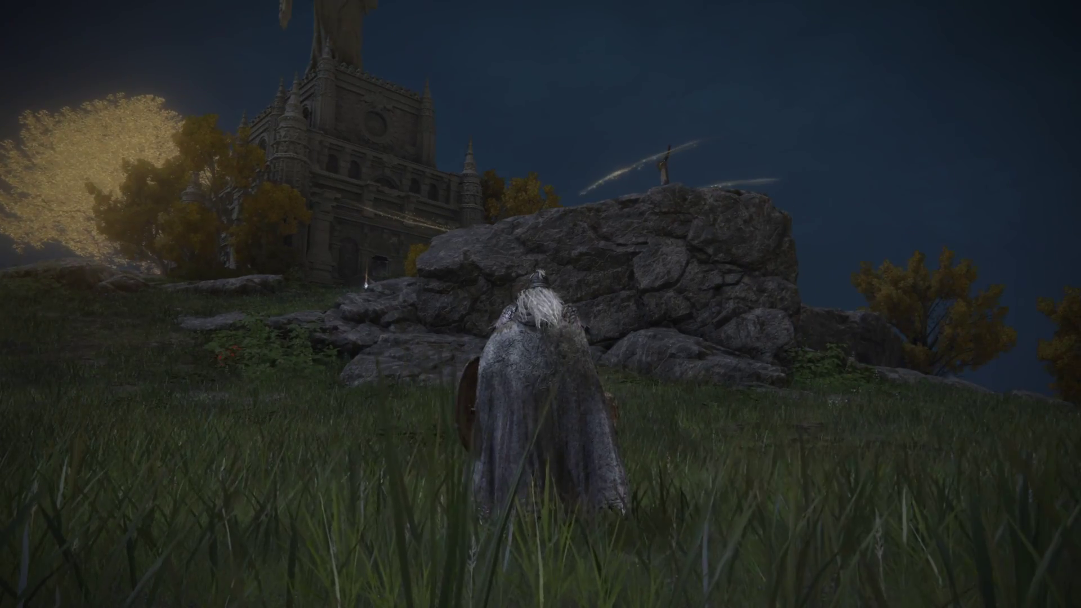
Run back across the field until facing the tower, then open the in-game main menu
key(s)
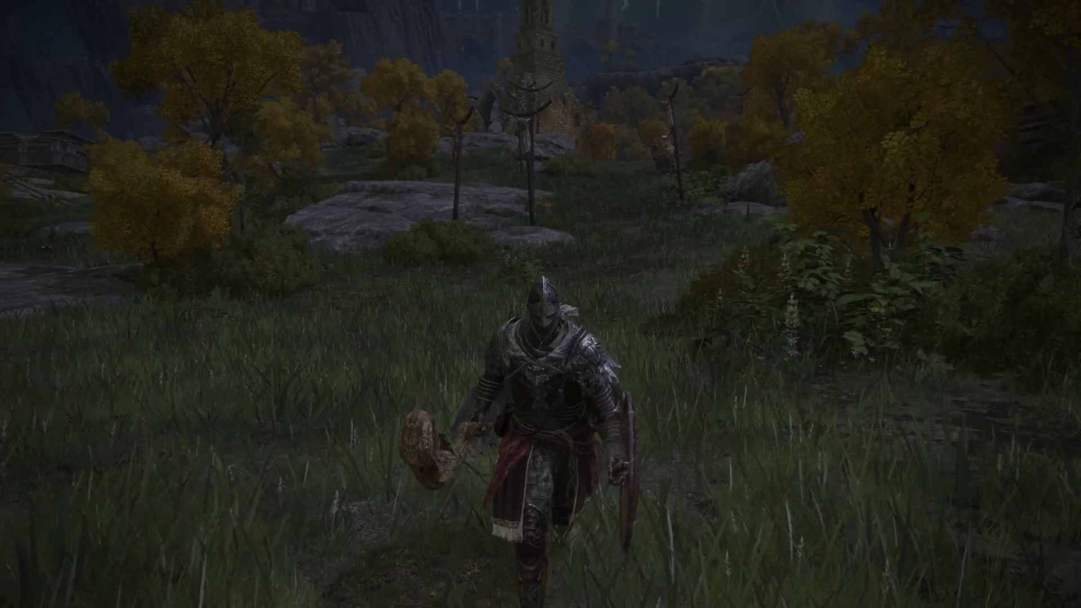
key(s)
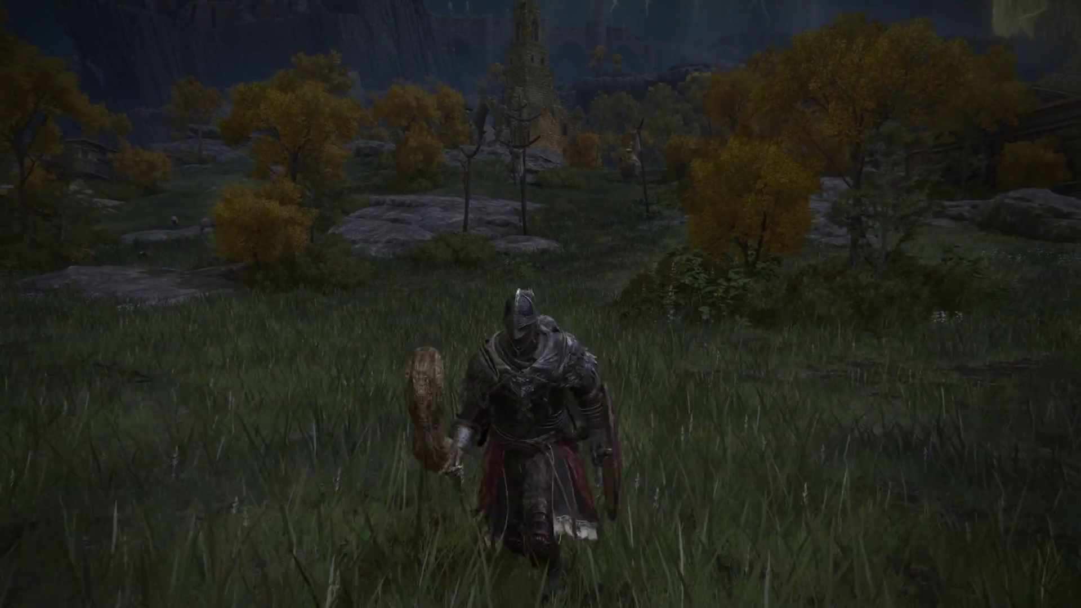
key(w)
key(a)
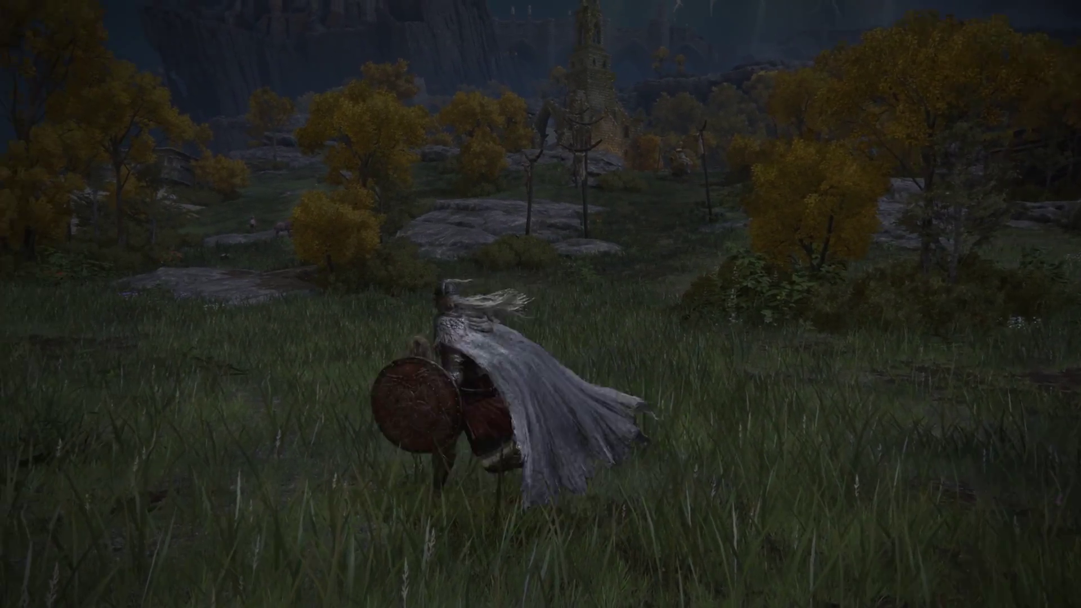
key(w)
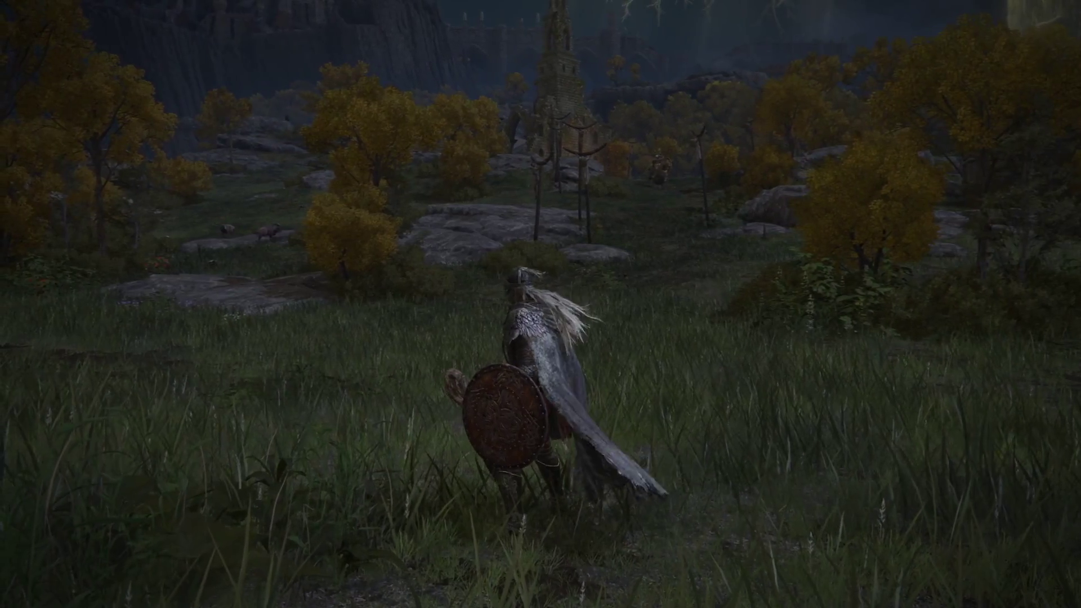
key(w)
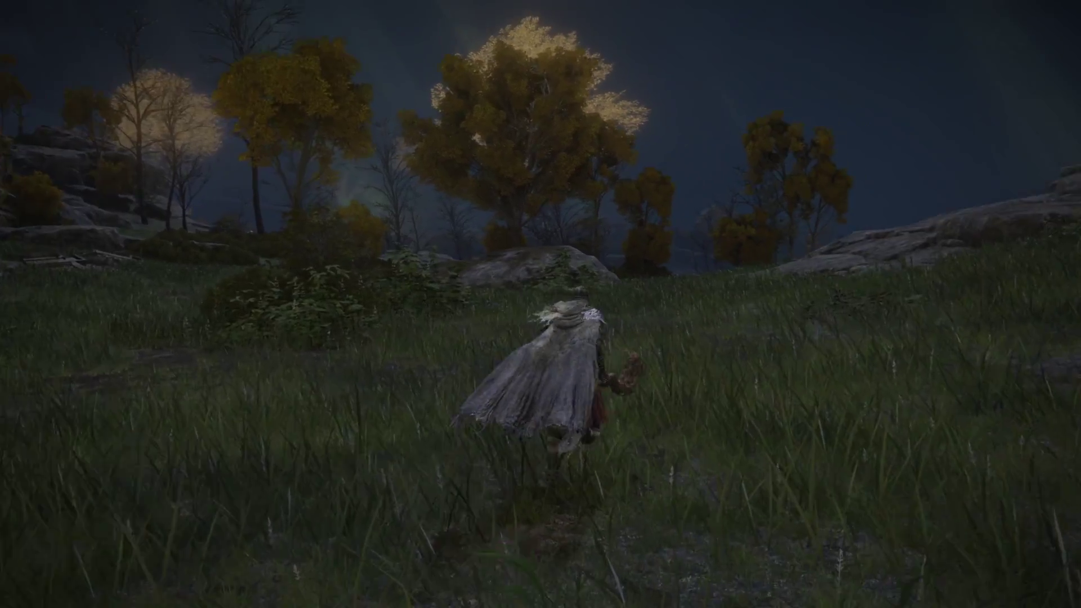
key(a)
key(w)
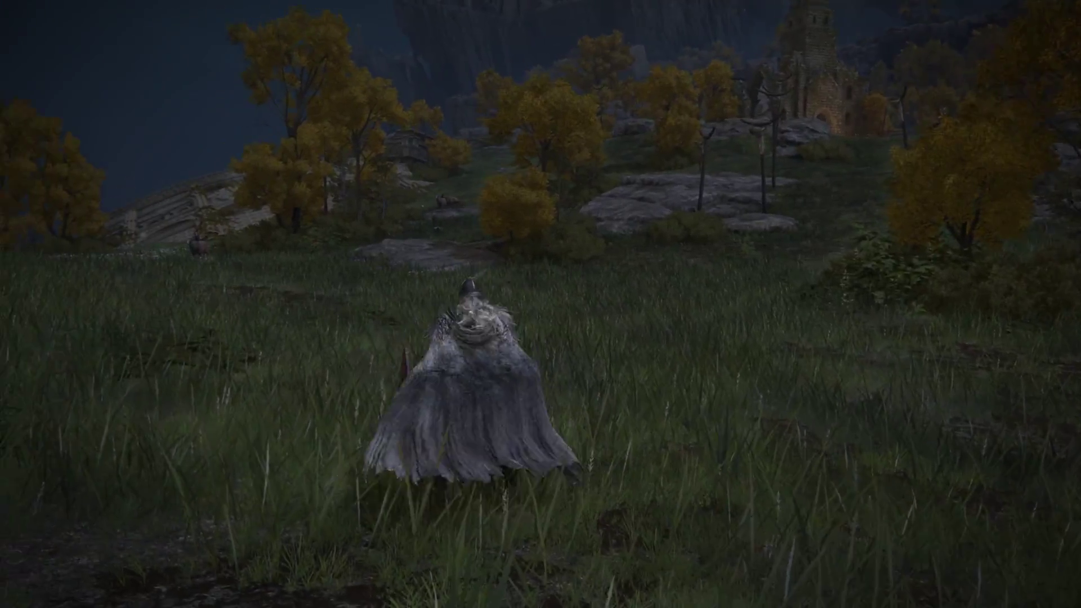
key(w)
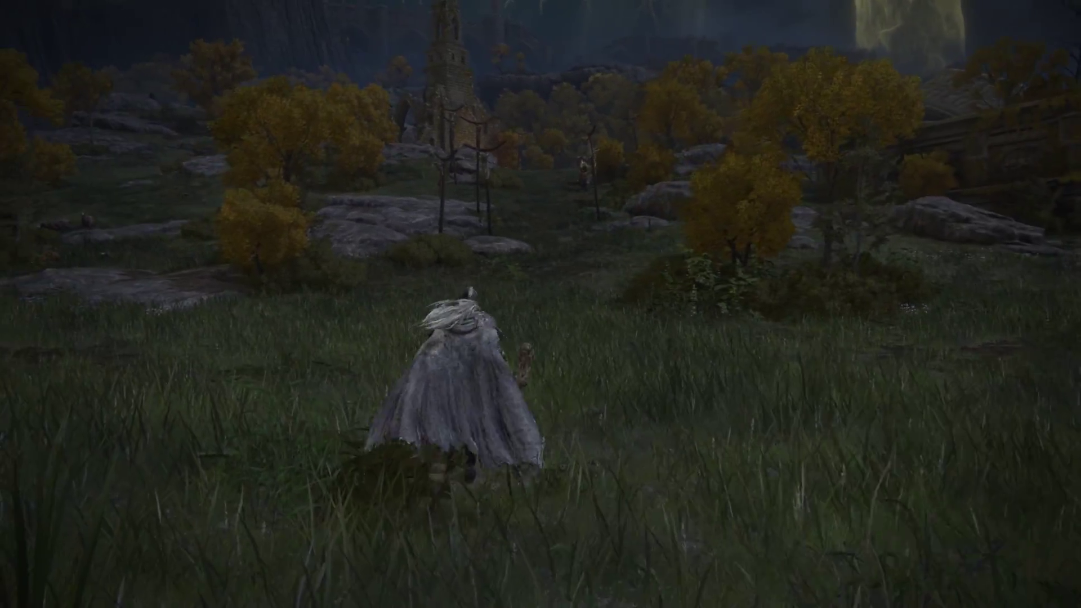
key(Escape)
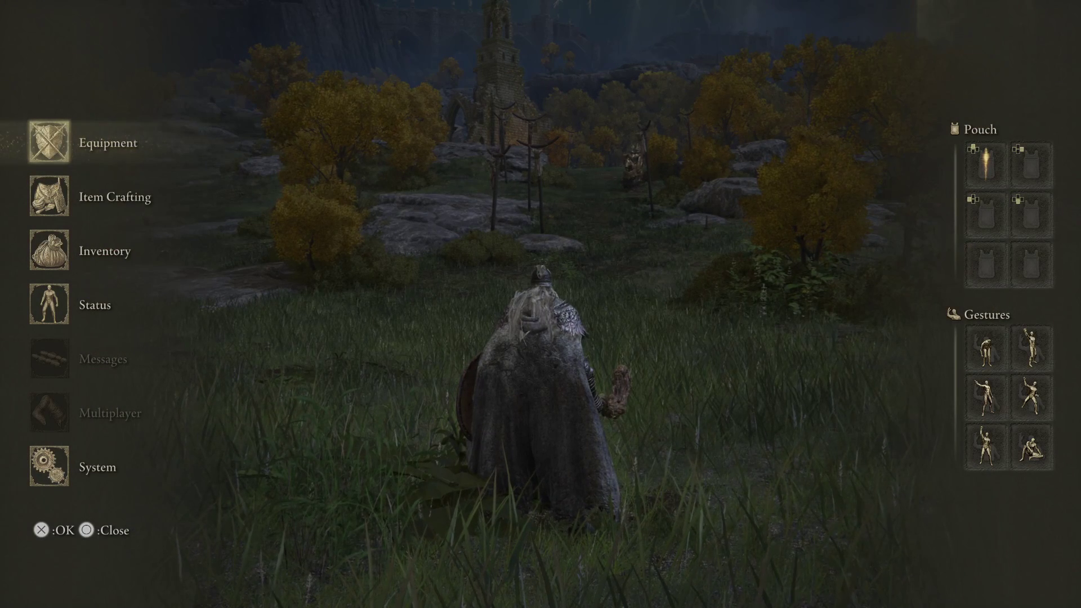